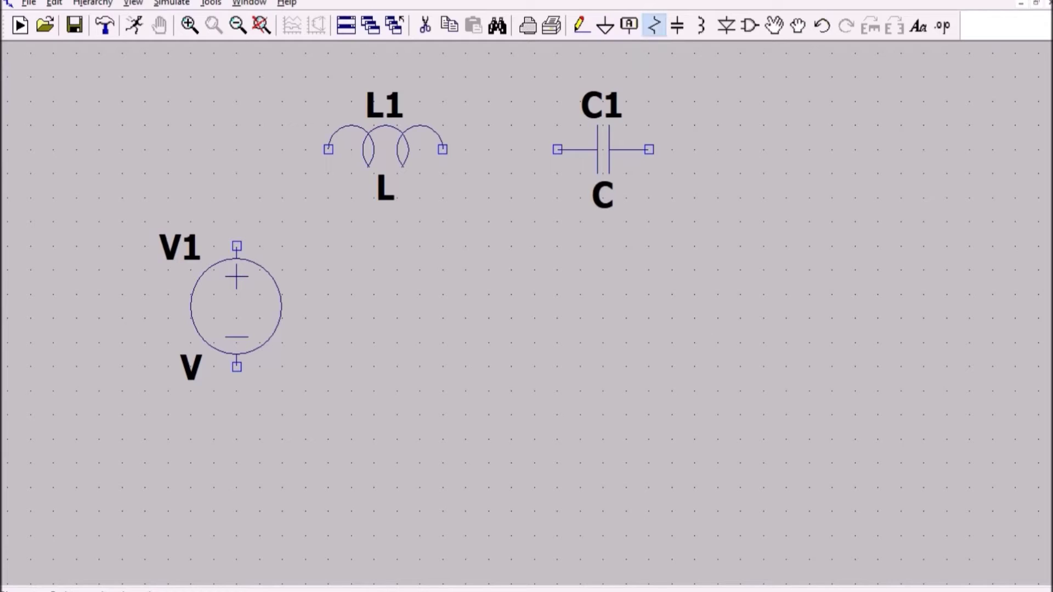
# Place a vertical resistor beyond the capacitor and add ground symbols below the voltage source and the resistor
pyautogui.click(763, 294)
pyautogui.press('Escape')
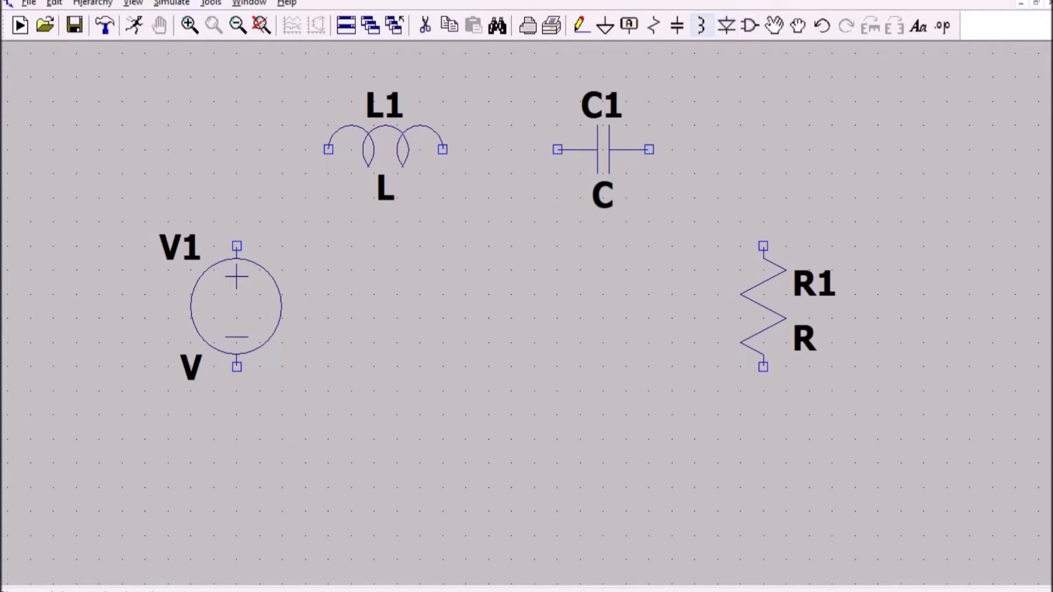
pyautogui.click(606, 25)
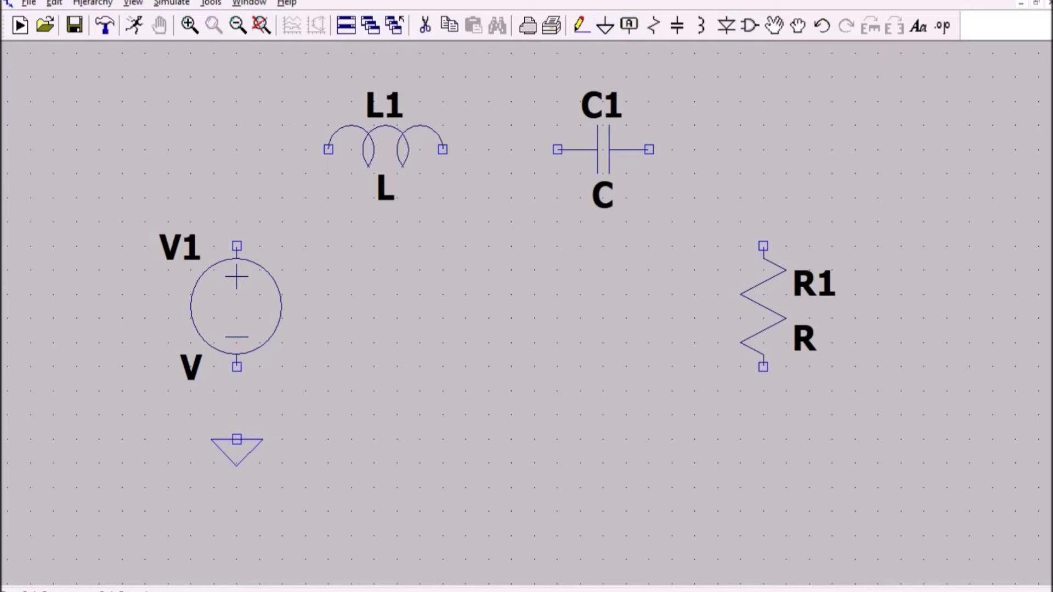
pyautogui.click(237, 464)
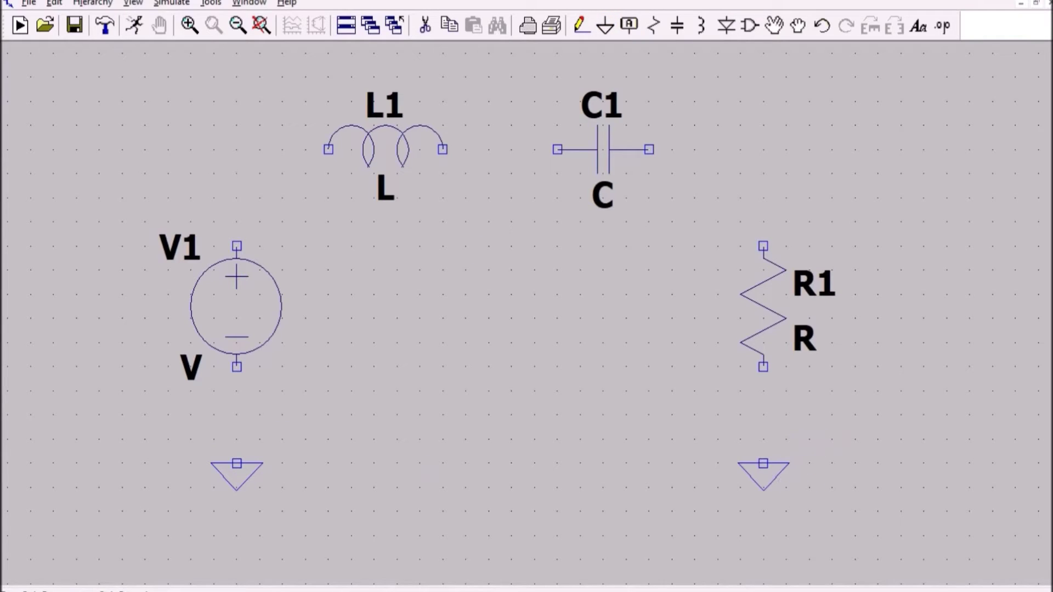
pyautogui.click(763, 464)
pyautogui.press('Escape')
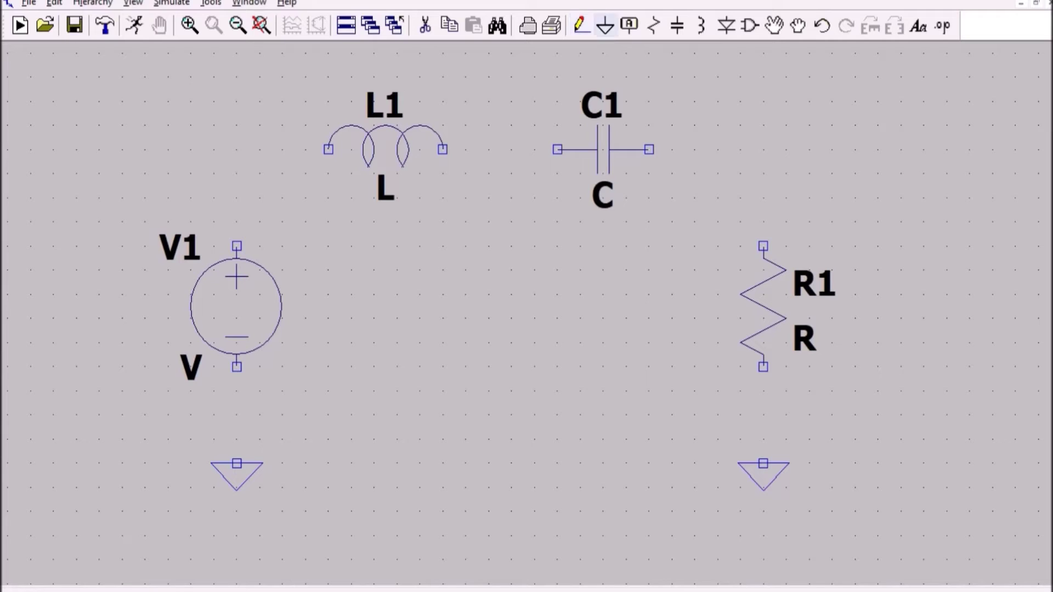
# Wire the grounded source through the inductor, capacitor and resistor in series down to the second ground
pyautogui.click(580, 26)
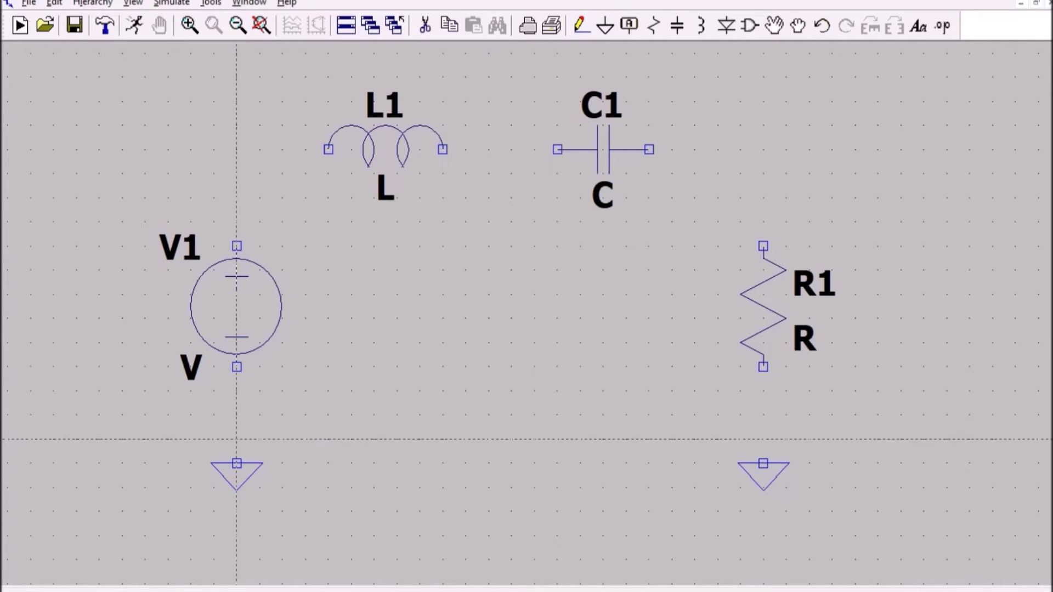
pyautogui.click(237, 464)
pyautogui.click(237, 367)
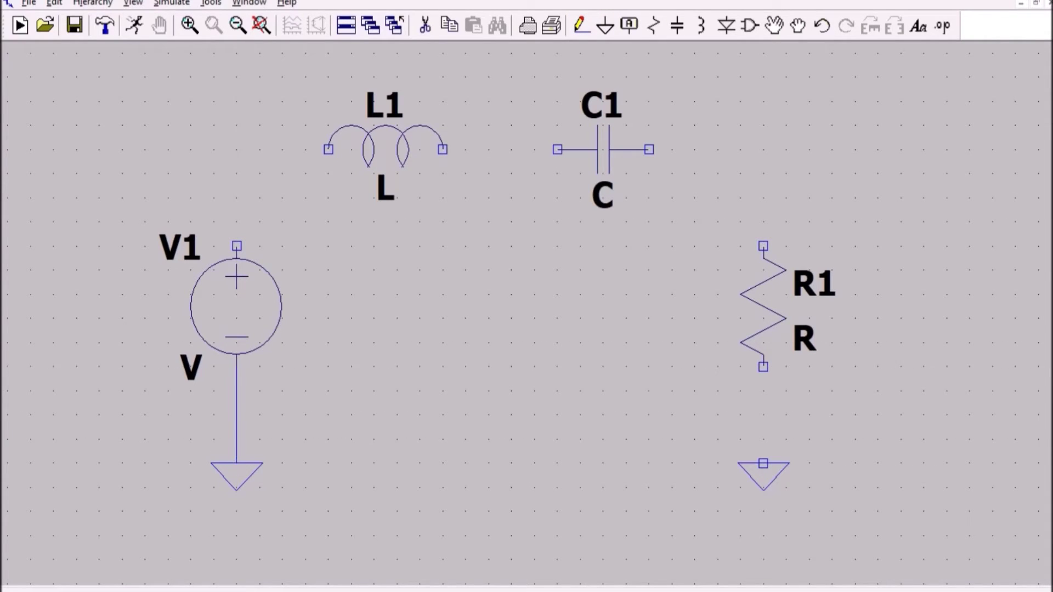
pyautogui.click(237, 246)
pyautogui.click(328, 149)
pyautogui.click(443, 149)
pyautogui.click(557, 149)
pyautogui.click(649, 149)
pyautogui.click(763, 246)
pyautogui.click(763, 367)
pyautogui.click(763, 463)
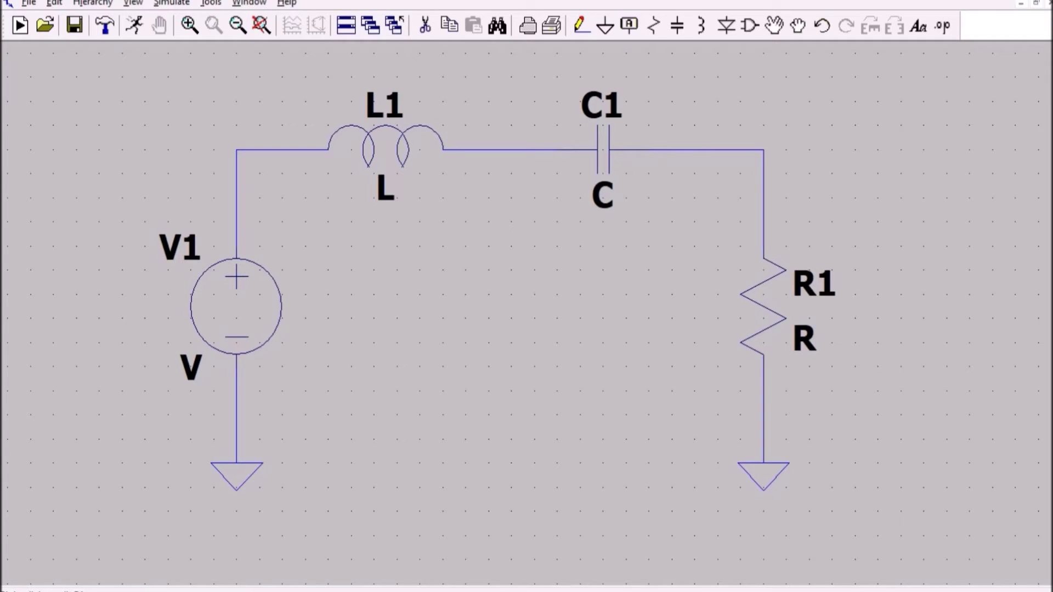
# Set the component values to 10k for R1, 16n for C1 and 16m for L1
pyautogui.write('10k')
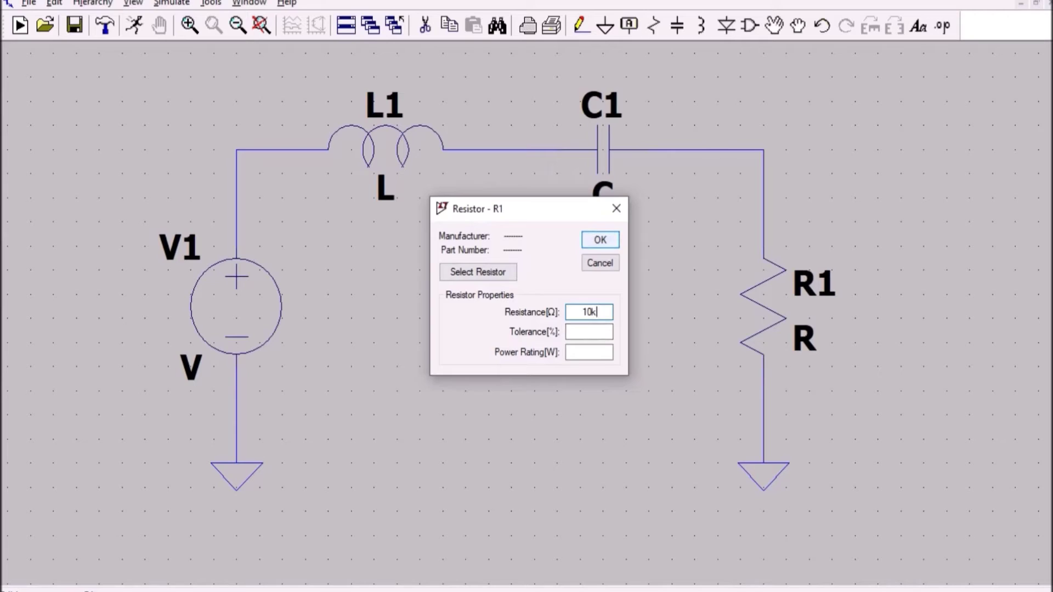
pyautogui.press('Return')
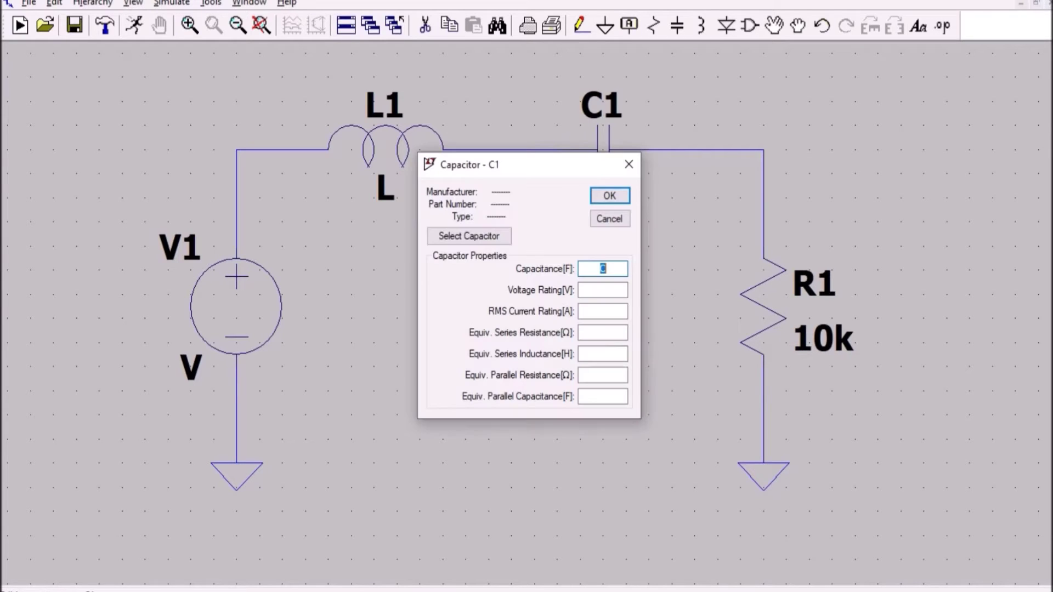
pyautogui.write('16n')
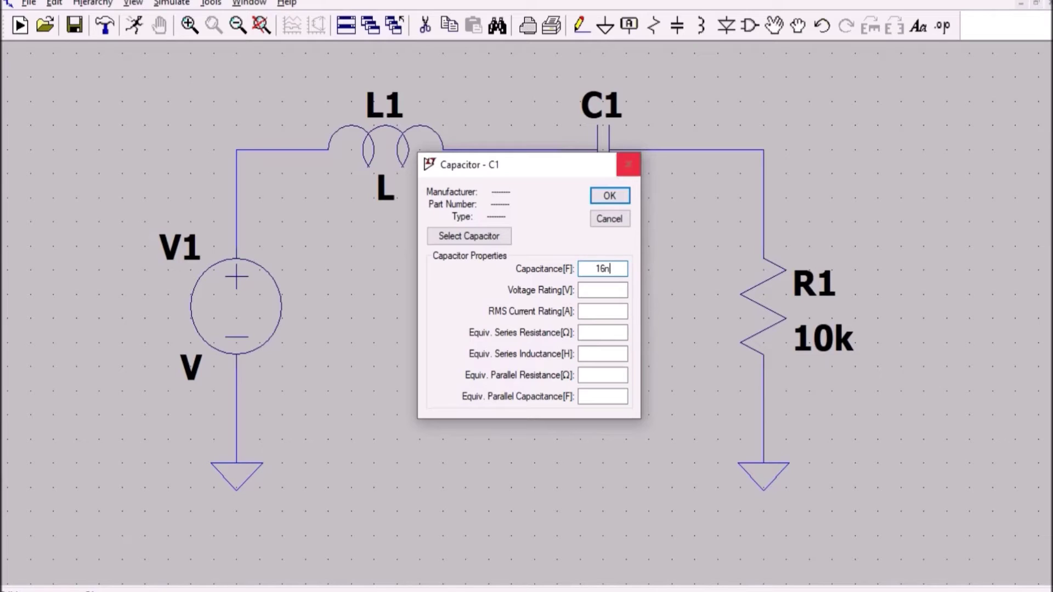
pyautogui.press('Return')
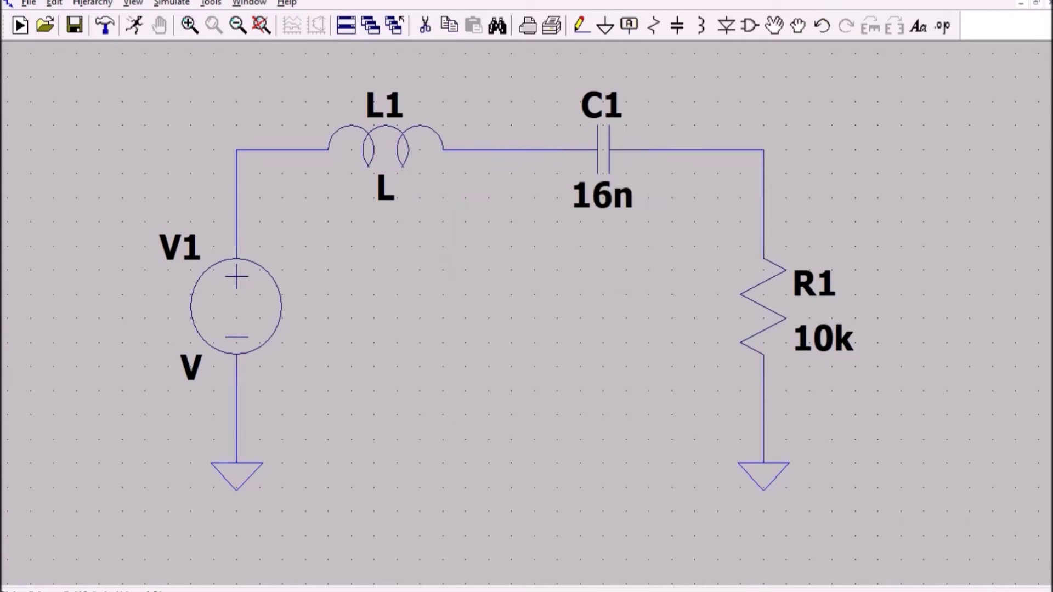
pyautogui.write('16m')
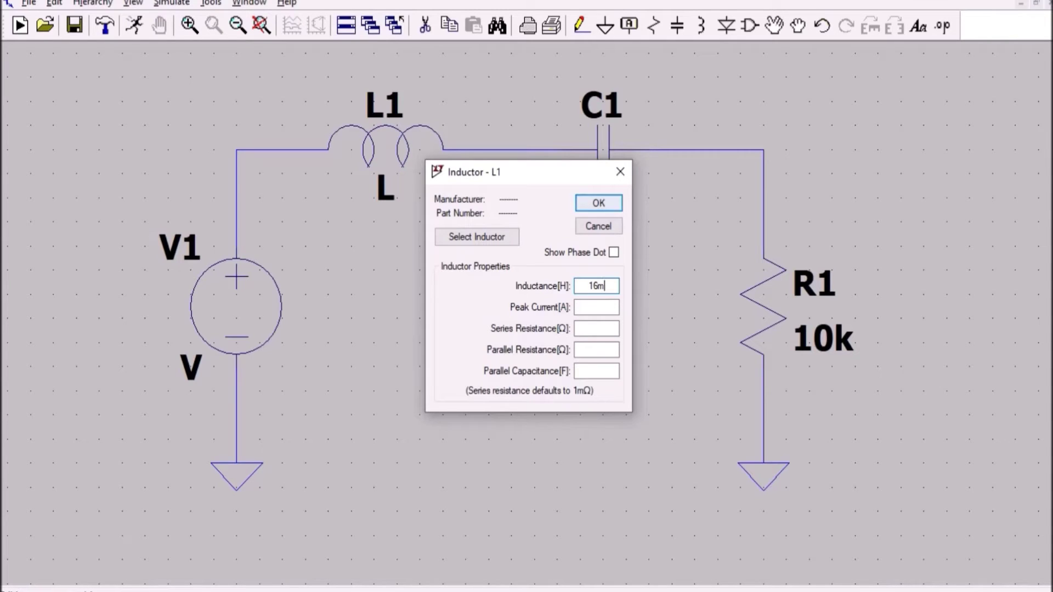
pyautogui.press('Return')
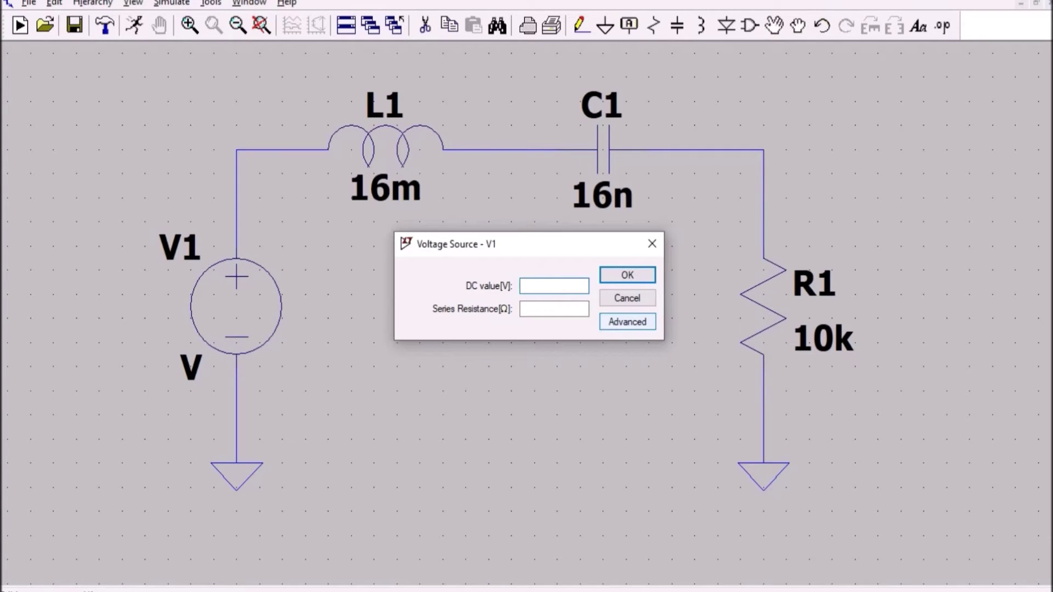
# Set the small-signal AC amplitude of voltage source V1 to 1
pyautogui.click(627, 322)
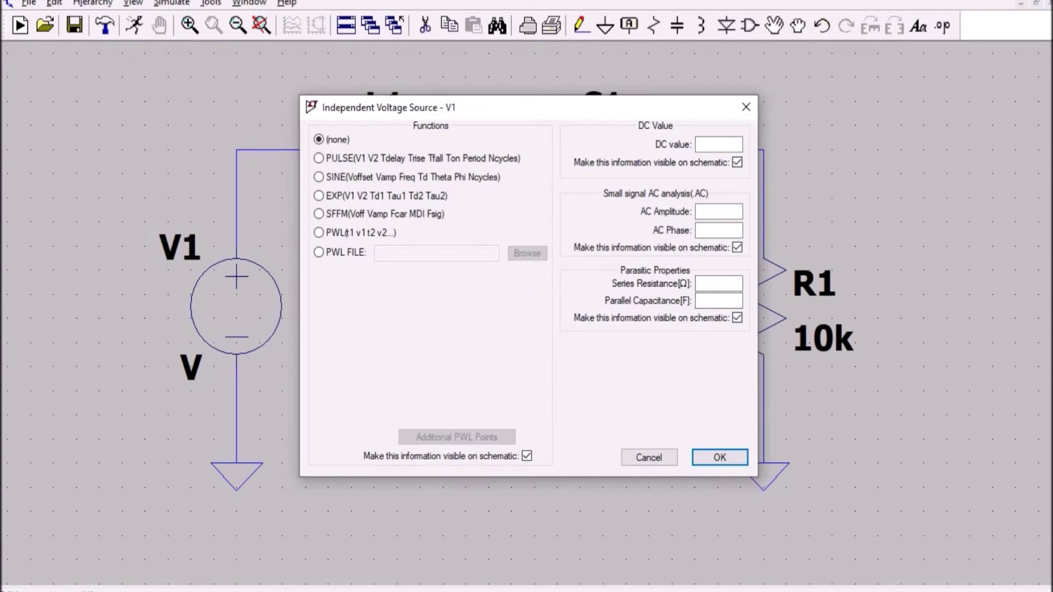
pyautogui.click(718, 212)
pyautogui.write('1')
pyautogui.click(720, 457)
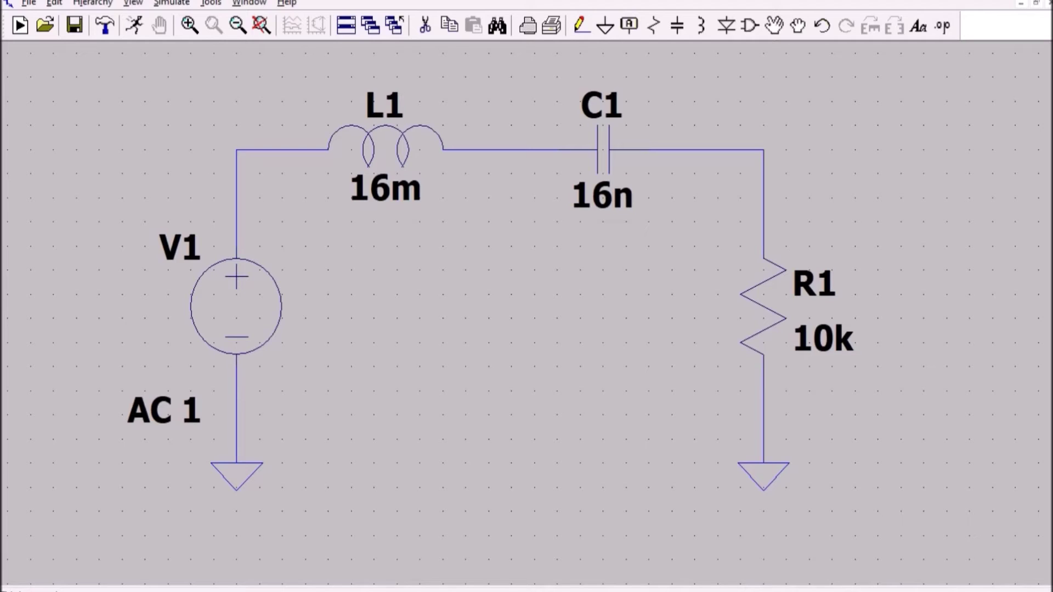
# Draw an output wire from the node between C1 and R1 and label its free end V0
pyautogui.press('F3')
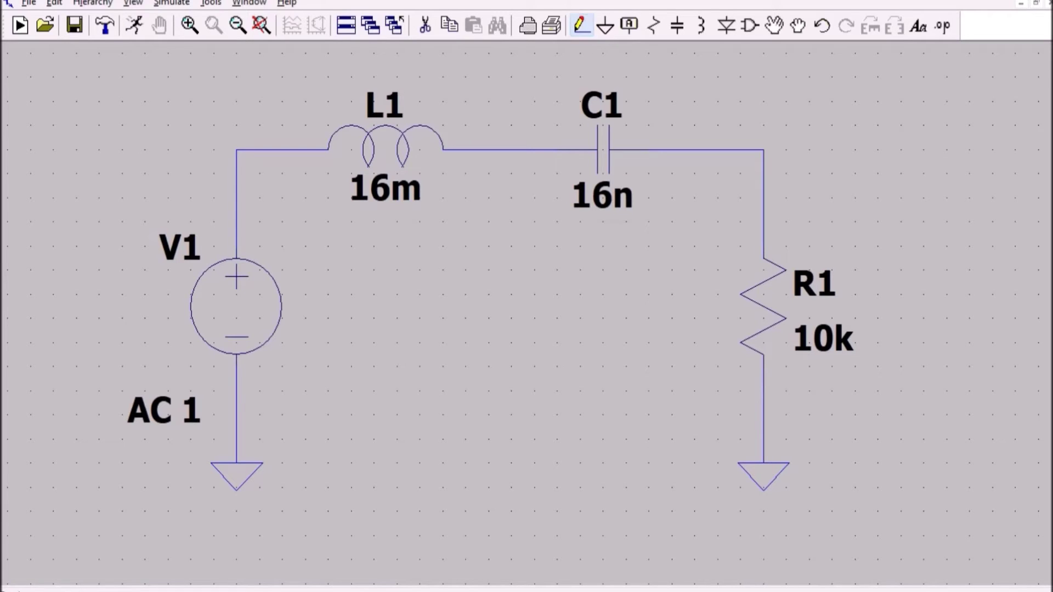
pyautogui.click(763, 150)
pyautogui.click(924, 149)
pyautogui.press('Escape')
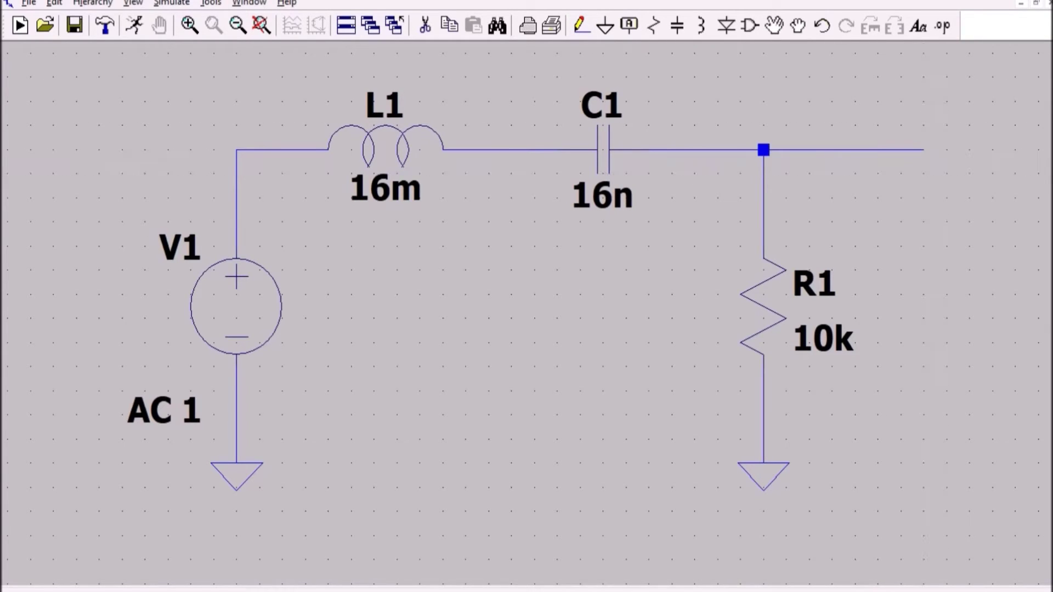
pyautogui.click(629, 25)
pyautogui.write('V0')
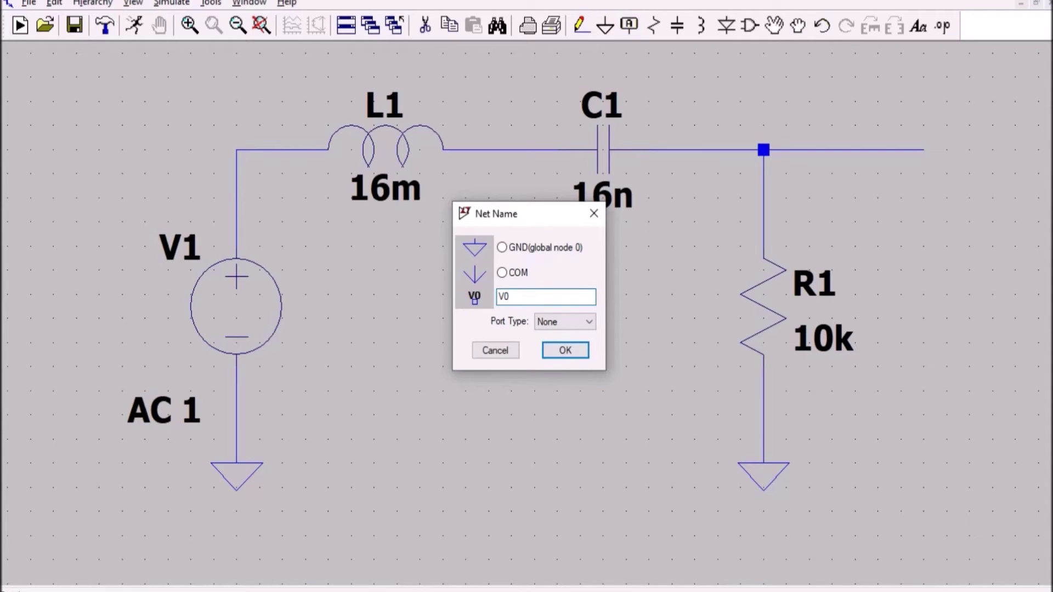
pyautogui.press('Return')
pyautogui.click(924, 149)
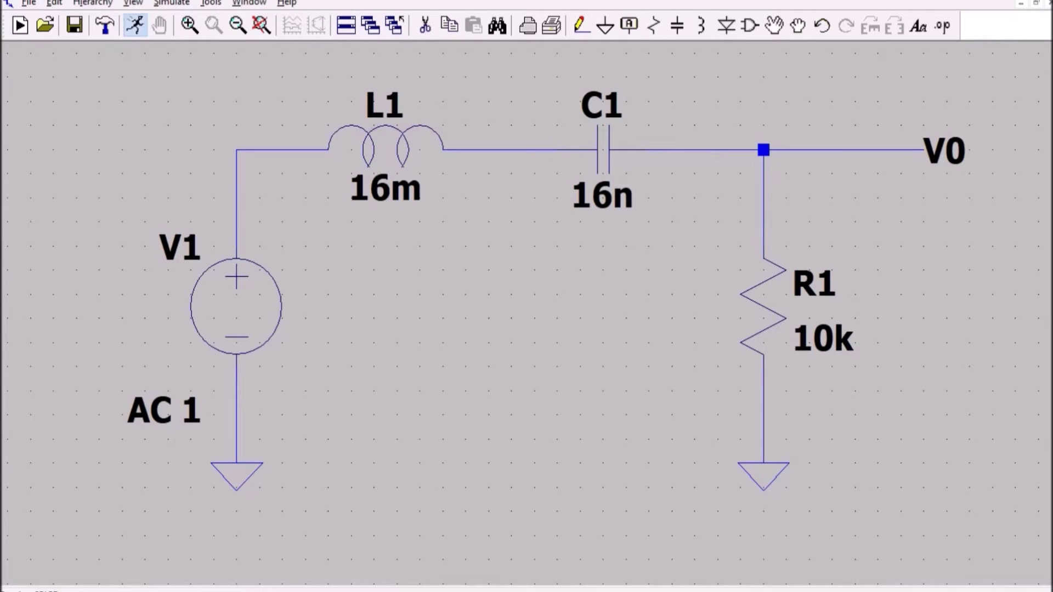
# Set up an AC analysis as the simulation command and choose Decade as the sweep type
pyautogui.click(134, 25)
pyautogui.hotkey('ctrl', 'Tab')
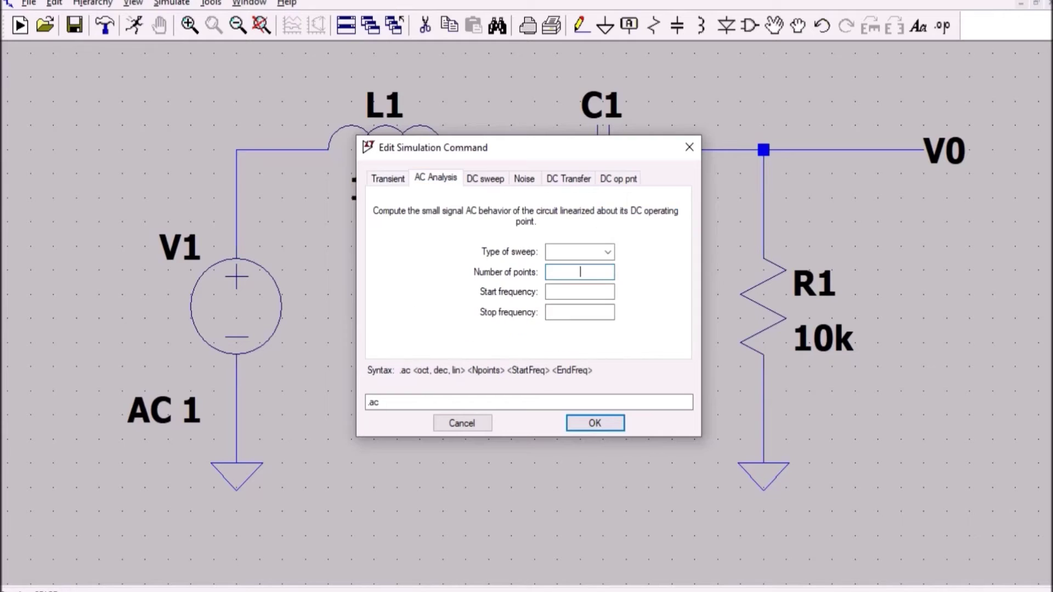
pyautogui.hotkey('shift', 'Tab')
pyautogui.hotkey('alt', 'Down')
pyautogui.press('Down')
pyautogui.press('Return')
pyautogui.press('Tab')
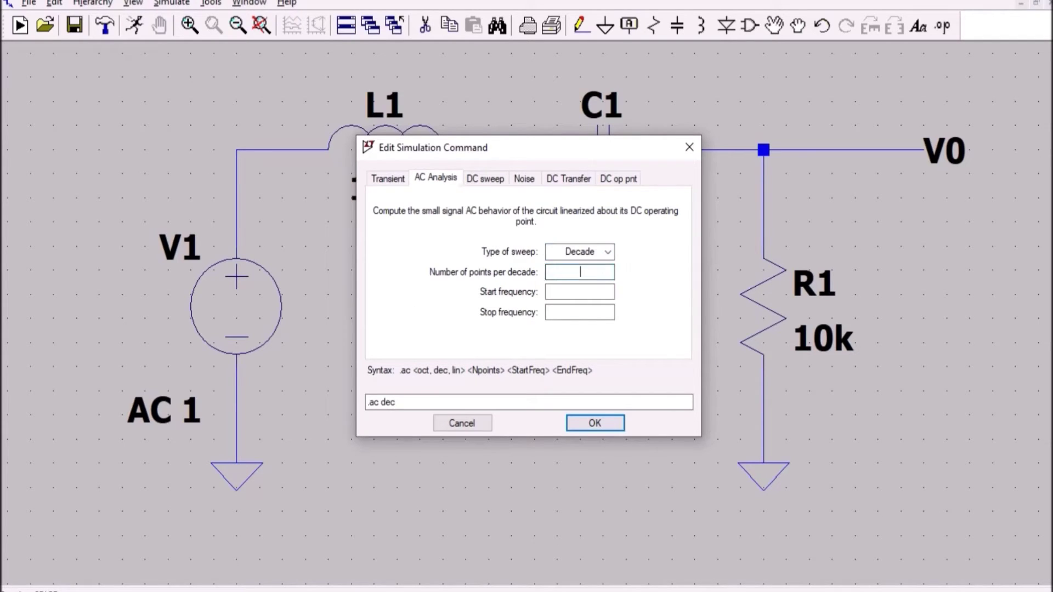
# Set 10 points per decade from 1 to 100Meg and run the AC analysis to plot the V0 response
pyautogui.write('10')
pyautogui.press('Tab')
pyautogui.write('1')
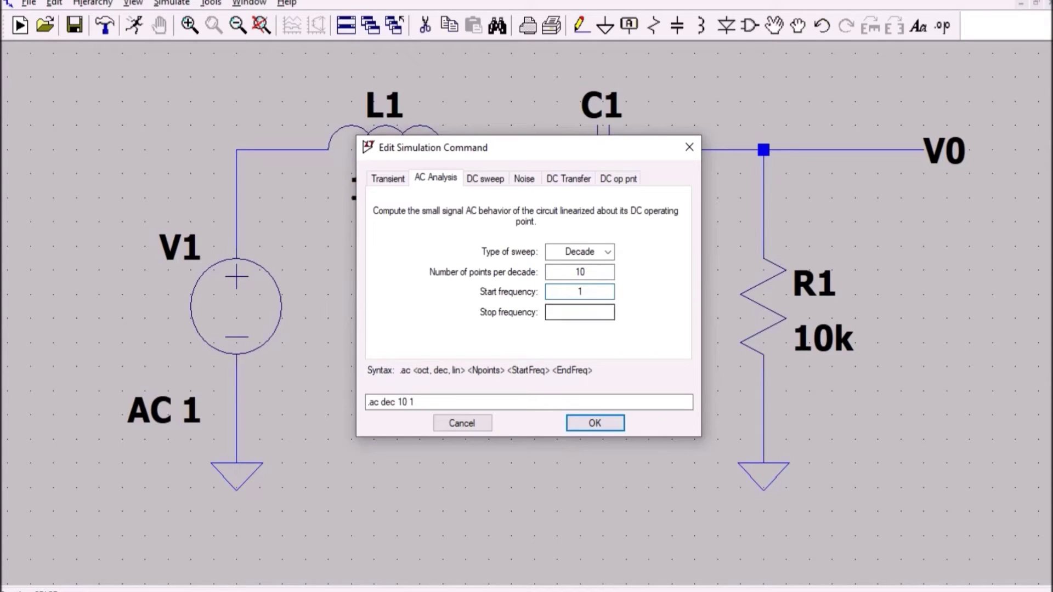
pyautogui.press('Tab')
pyautogui.write('100')
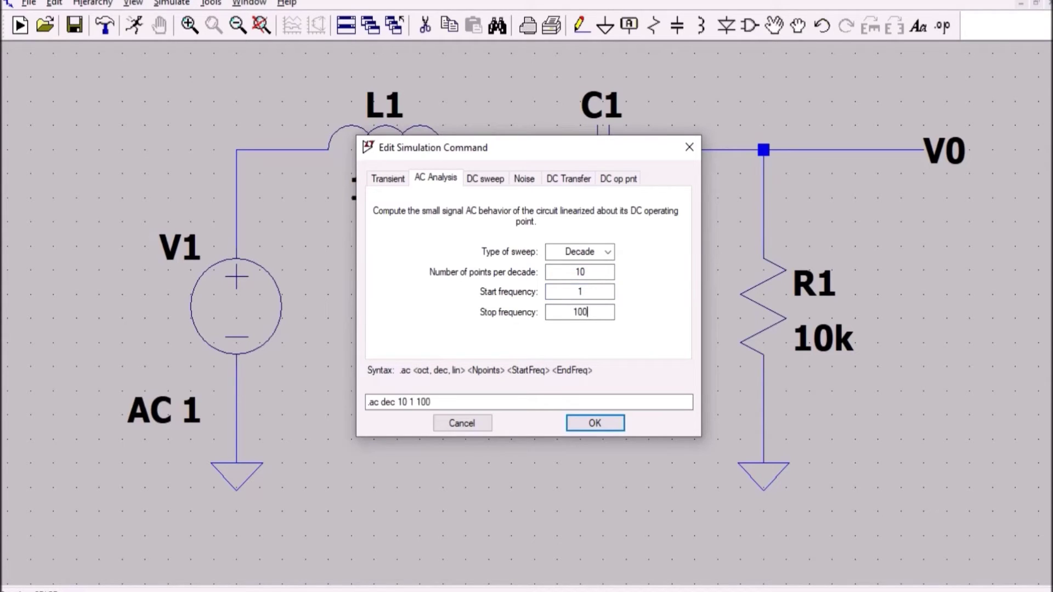
pyautogui.write('Meg')
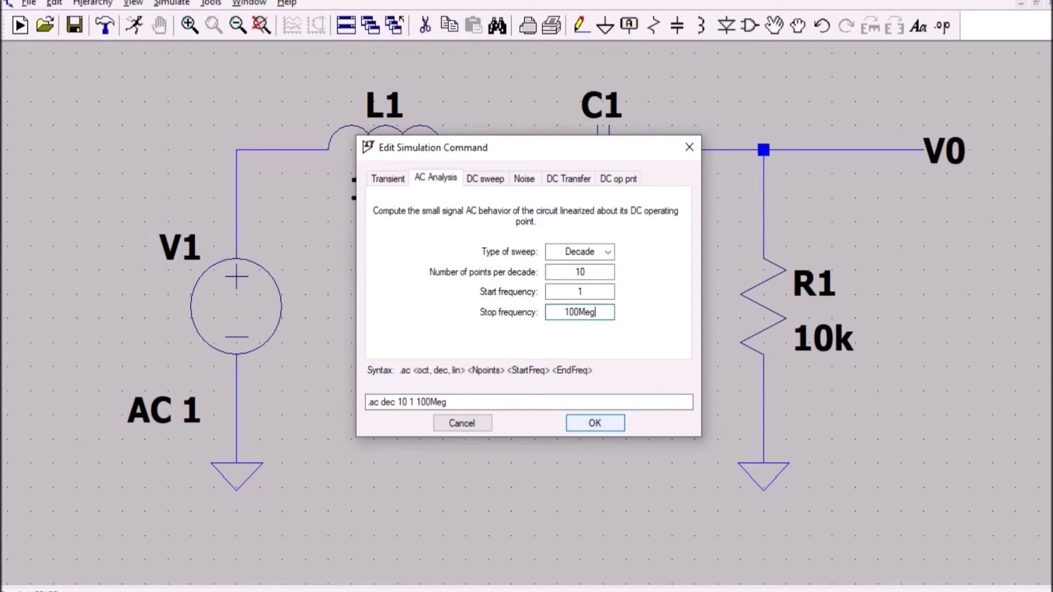
pyautogui.press('Return')
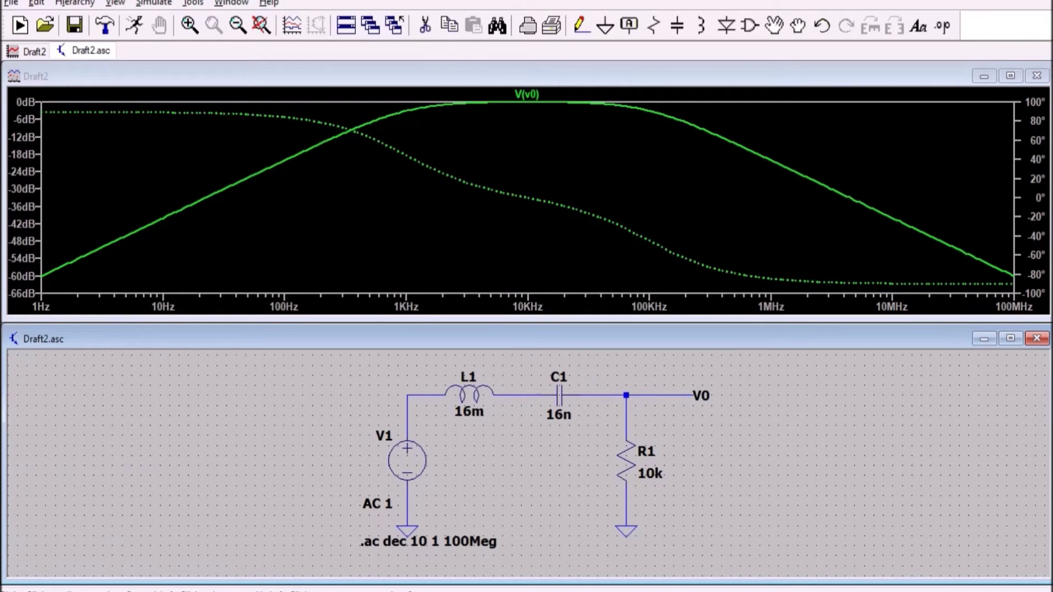
# Attach a measurement cursor to the V(v0) trace and examine the response around the middle of the passband
pyautogui.click(526, 93)
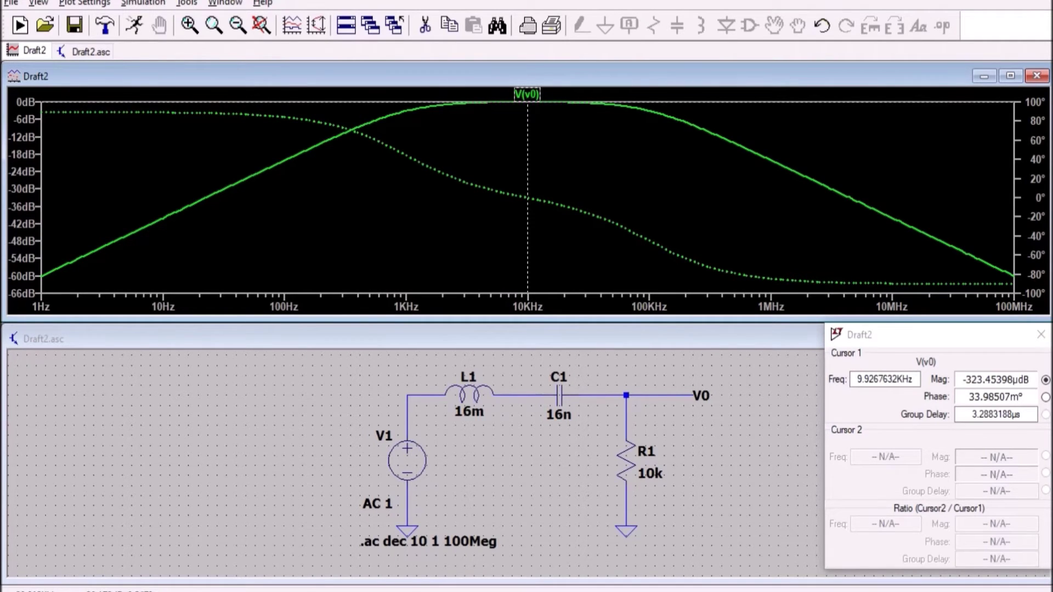
pyautogui.press('Left')
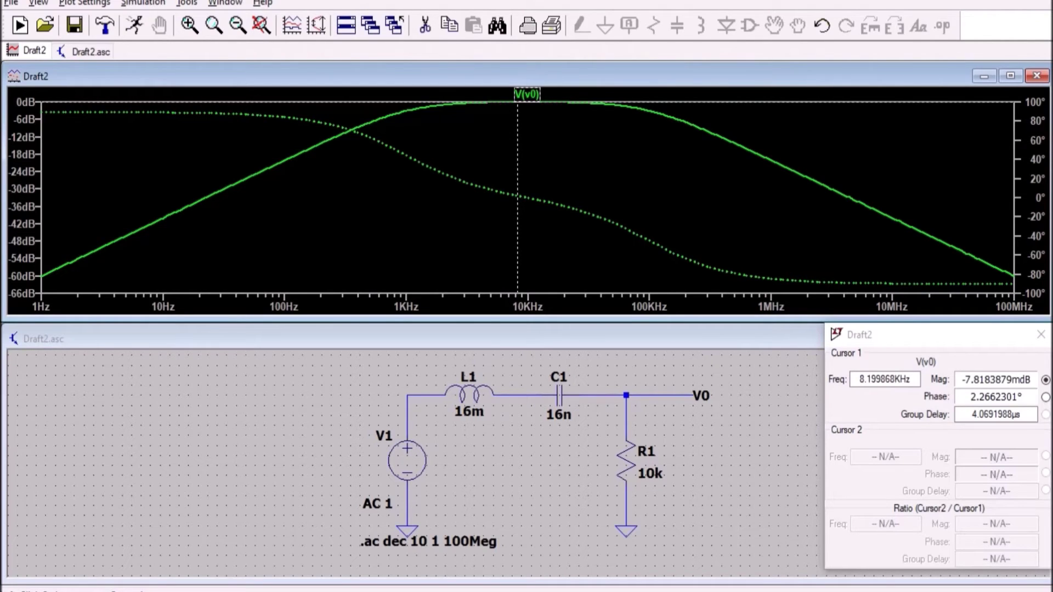
pyautogui.moveTo(517, 102); pyautogui.dragTo(525, 102)
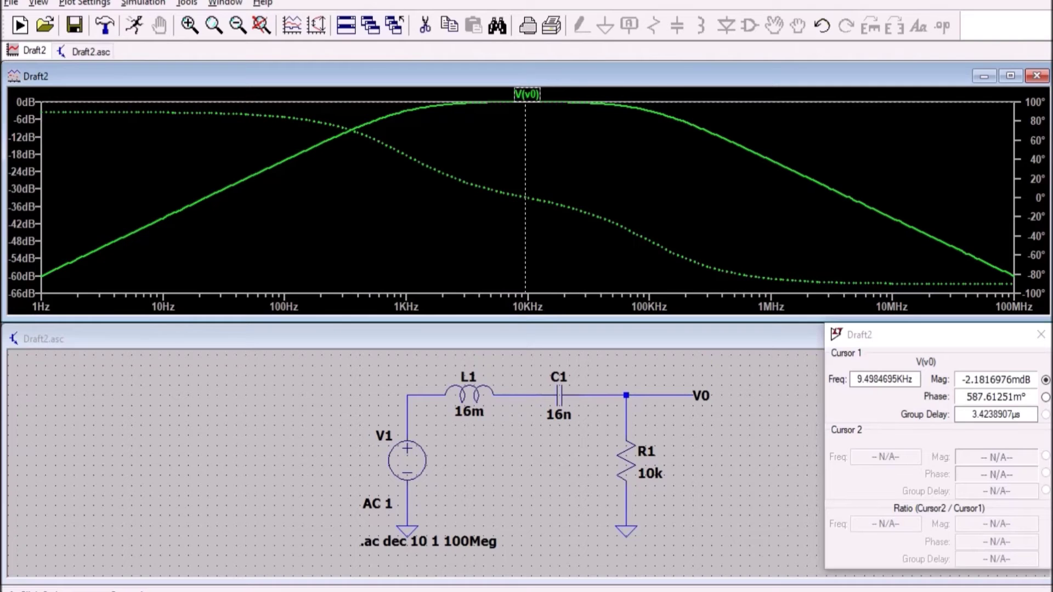
# Move the cursor down in frequency along the V(v0) trace to measure the lower −3 dB cutoff
pyautogui.press('Left')
pyautogui.press('Left')
pyautogui.press('Left')
pyautogui.press('Left')
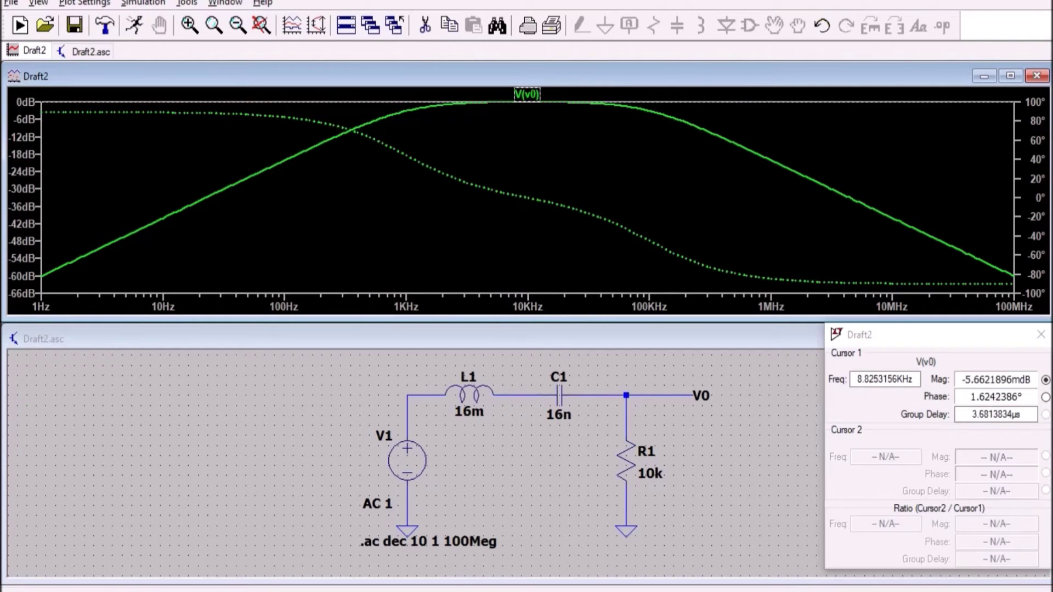
pyautogui.press('Left')
pyautogui.press('Left')
pyautogui.press('Left')
pyautogui.press('Left')
pyautogui.press('Left')
pyautogui.press('Left')
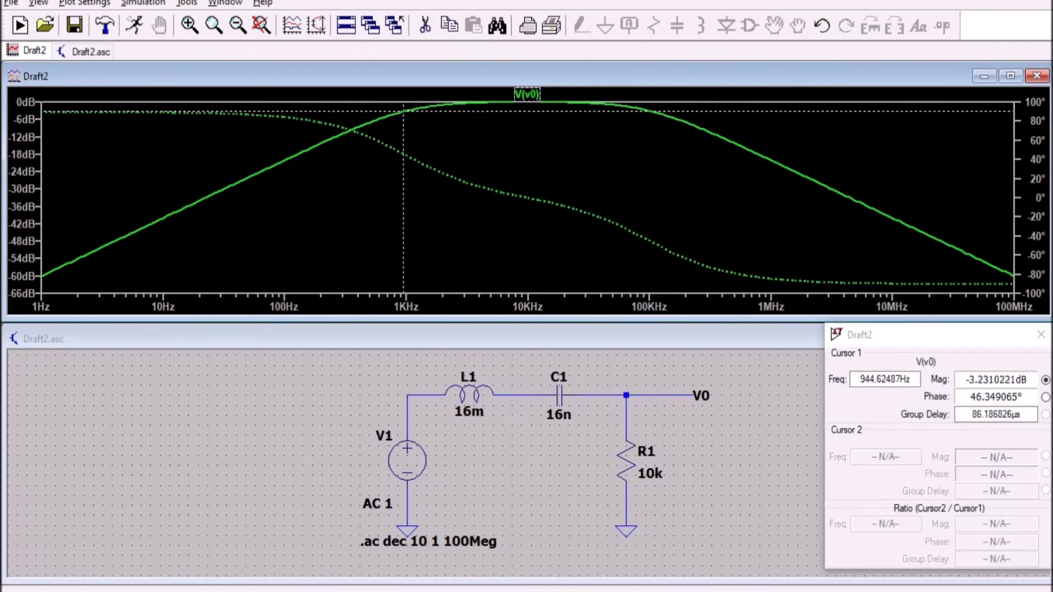
pyautogui.press('Right')
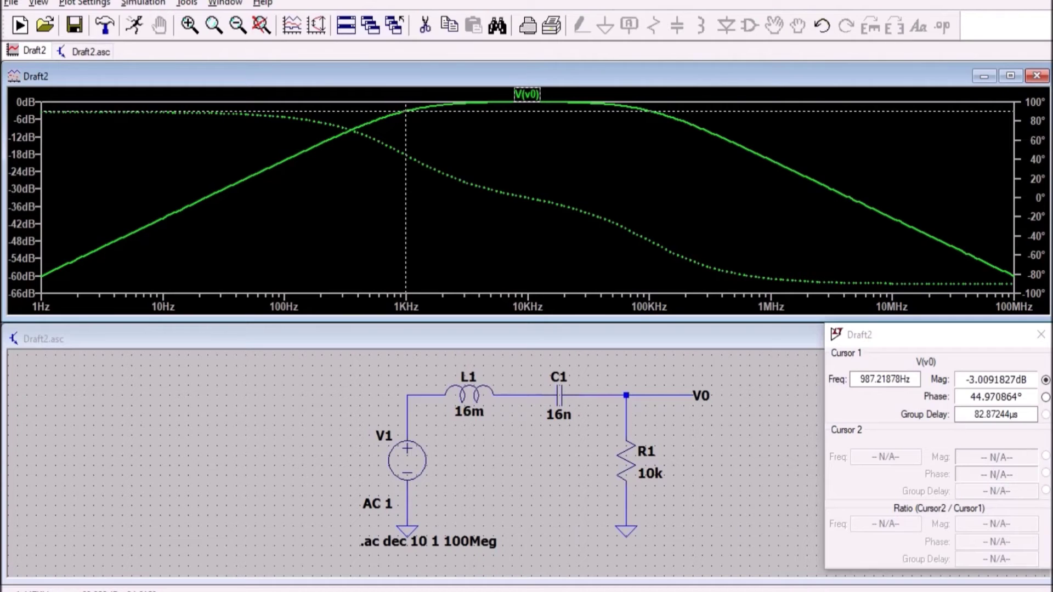
# Measure the upper −3 dB cutoff on the V(v0) trace and return the cursor to the passband centre
pyautogui.moveTo(406, 111); pyautogui.dragTo(646, 109)
pyautogui.moveTo(648, 111); pyautogui.dragTo(650, 111)
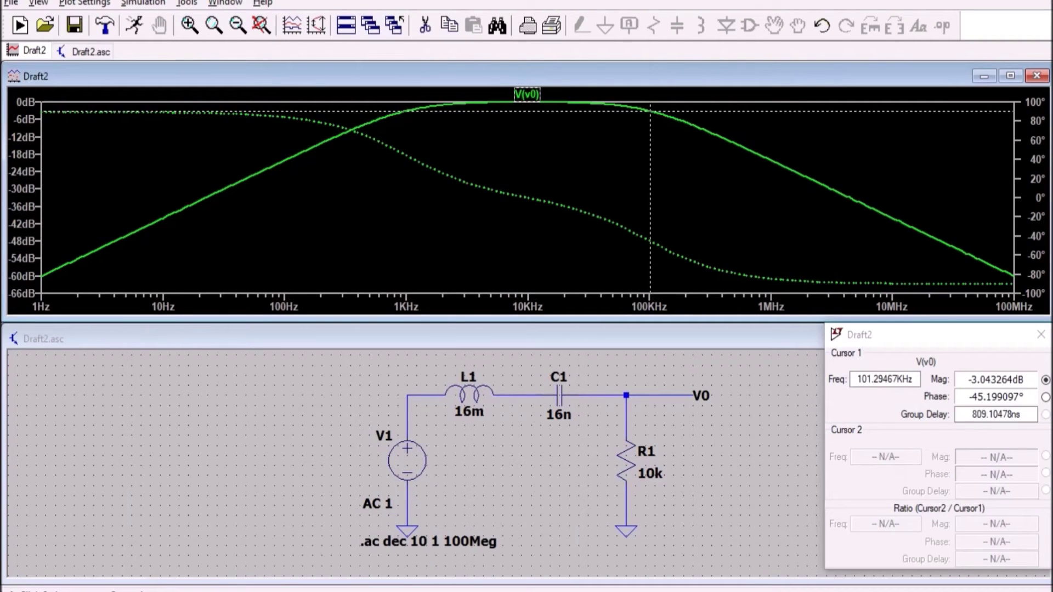
pyautogui.moveTo(650, 111)
pyautogui.mouseDown()
pyautogui.moveTo(415, 109)
pyautogui.moveTo(716, 135)
pyautogui.moveTo(433, 106)
pyautogui.moveTo(397, 113)
pyautogui.moveTo(659, 104)
pyautogui.moveTo(512, 103)
pyautogui.moveTo(682, 117)
pyautogui.moveTo(749, 150)
pyautogui.moveTo(357, 127)
pyautogui.moveTo(282, 162)
pyautogui.moveTo(316, 146)
pyautogui.moveTo(713, 134)
pyautogui.moveTo(706, 130)
pyautogui.moveTo(886, 207)
pyautogui.moveTo(475, 102)
pyautogui.moveTo(528, 102)
pyautogui.mouseUp()
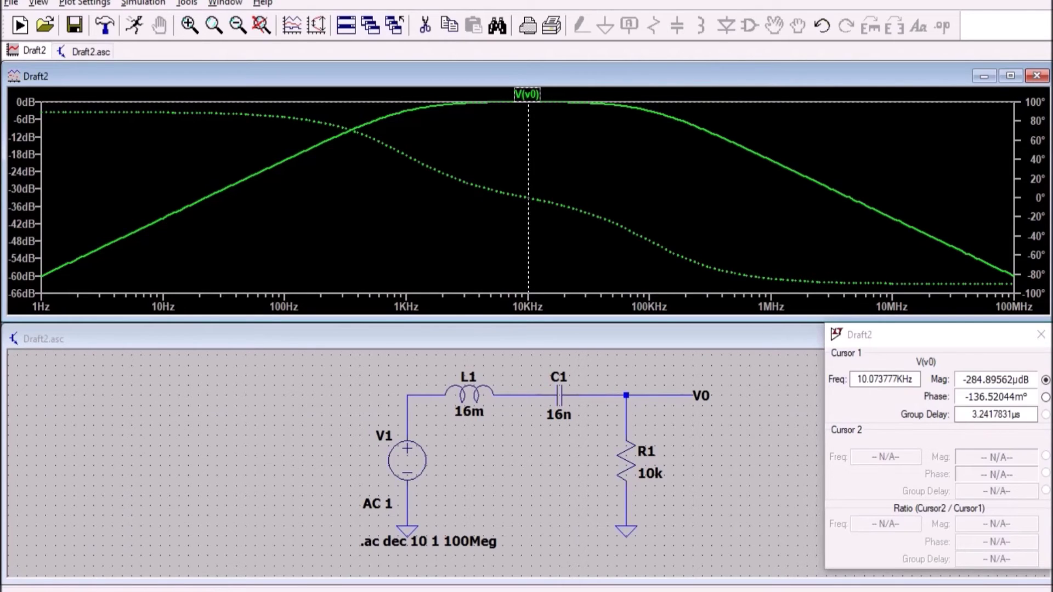
# Close the cursor readout and the waveform plot, leaving only the schematic open
pyautogui.click(1026, 334)
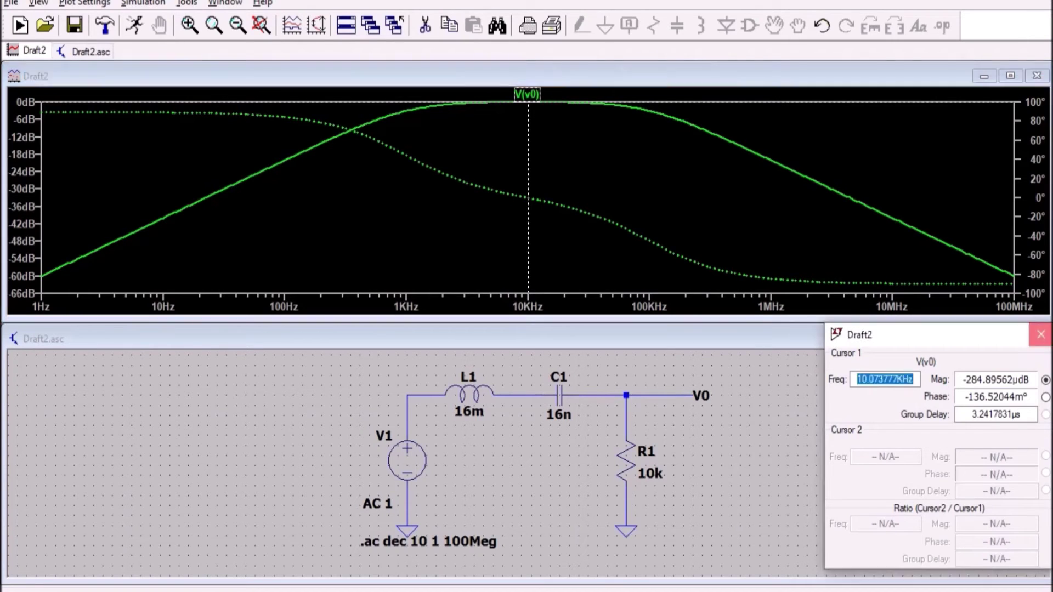
pyautogui.click(1041, 334)
pyautogui.click(1036, 76)
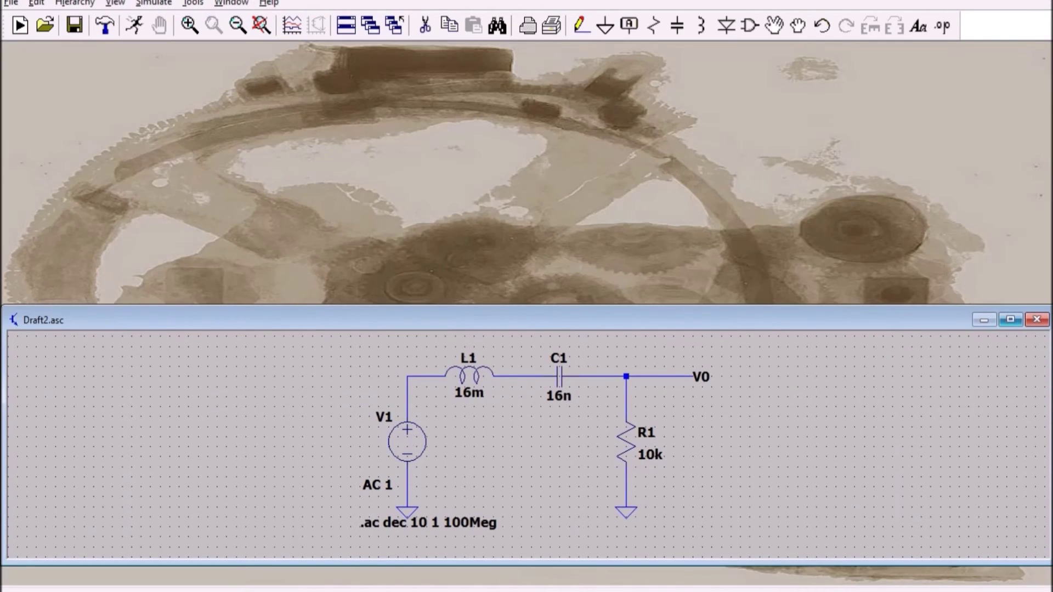
# Maximize the schematic and set voltage source V1 to a SINE function with amplitude 1 V and frequency 100 Hz
pyautogui.click(1010, 320)
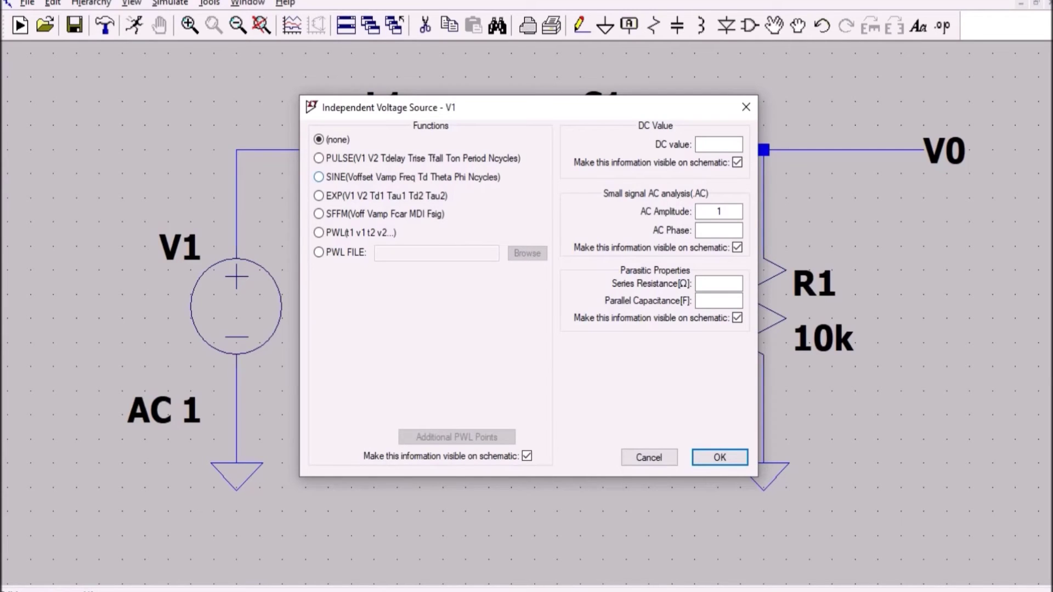
pyautogui.click(319, 176)
pyautogui.click(494, 307)
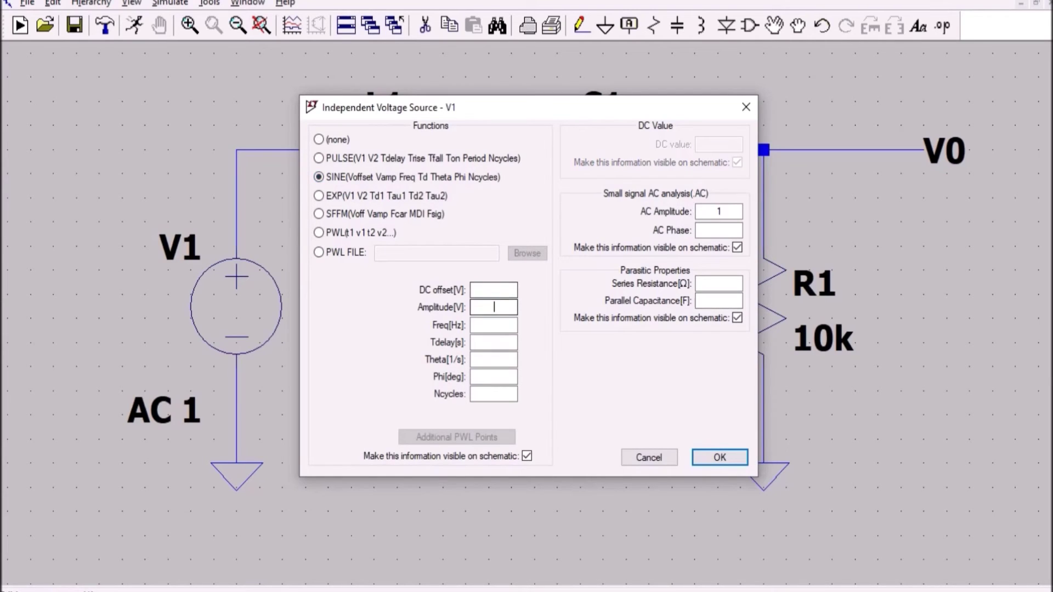
pyautogui.write('1')
pyautogui.click(493, 325)
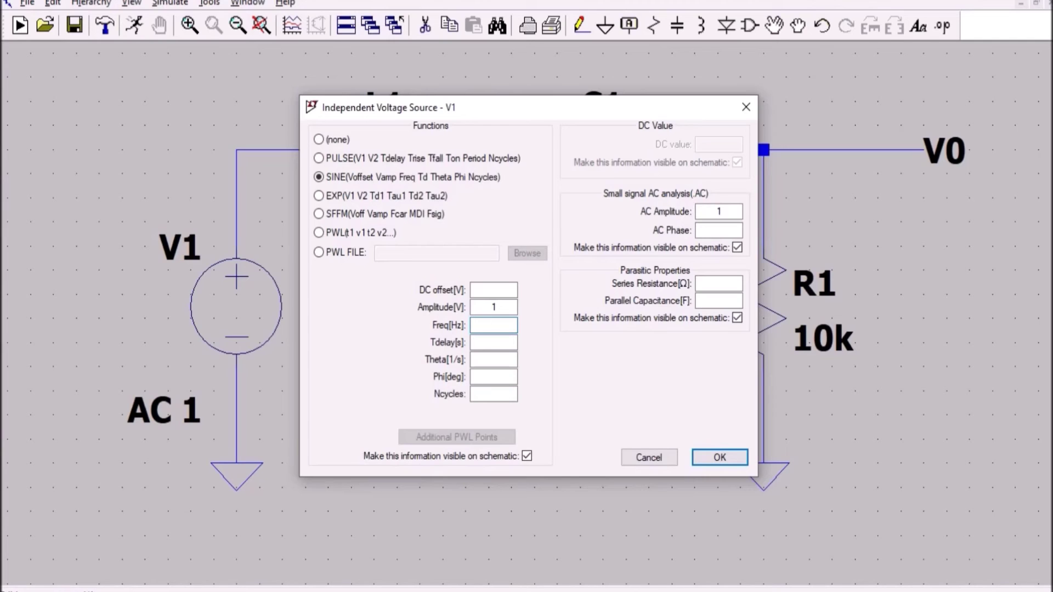
pyautogui.write('100')
pyautogui.click(719, 458)
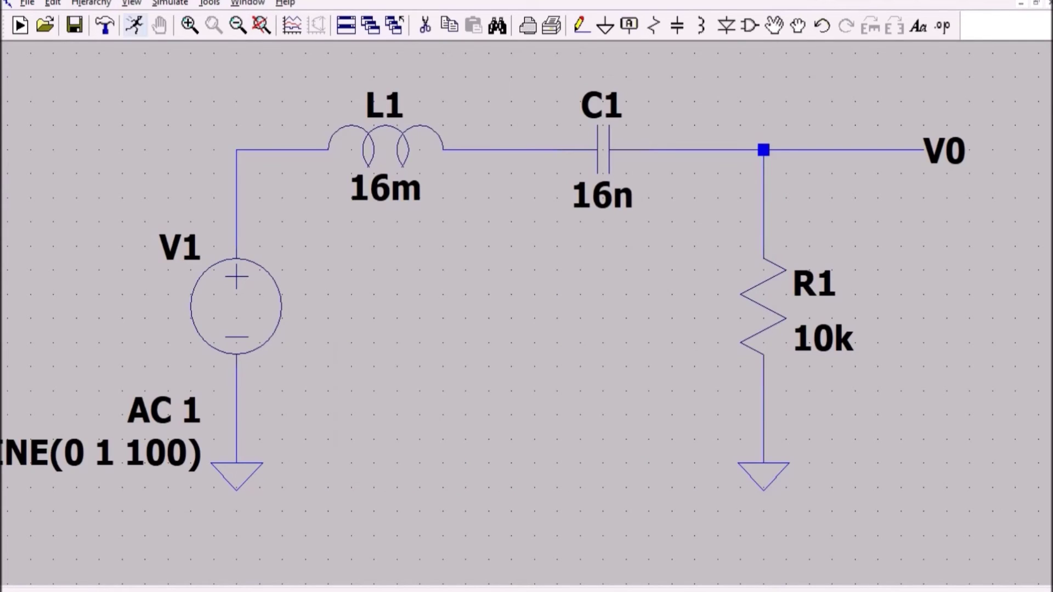
# Run a transient simulation with a 100m stop time and plot the source voltage V(n001) and output V(v0)
pyautogui.click(135, 26)
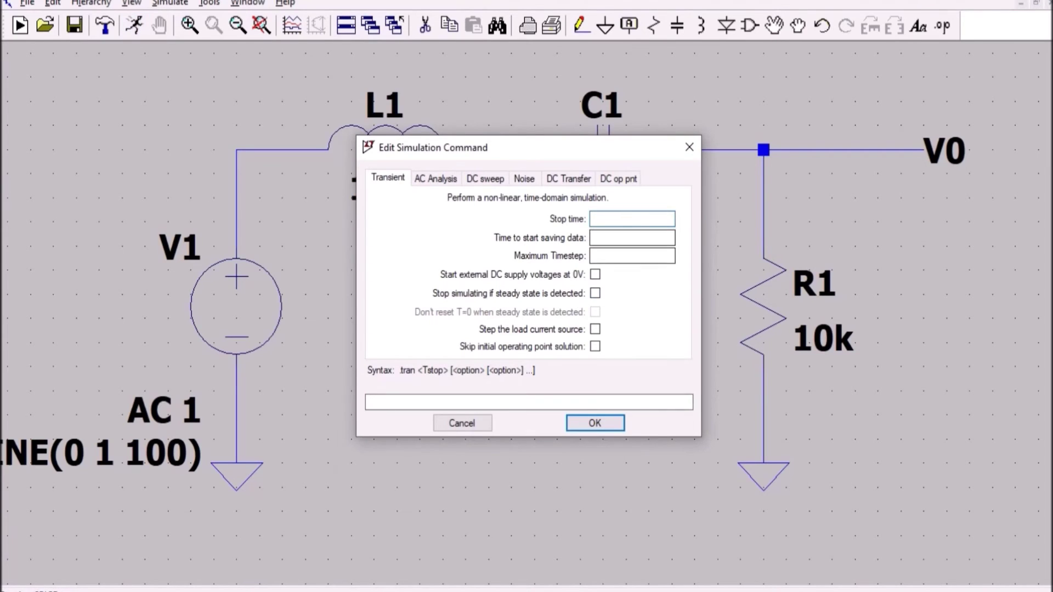
pyautogui.write('100')
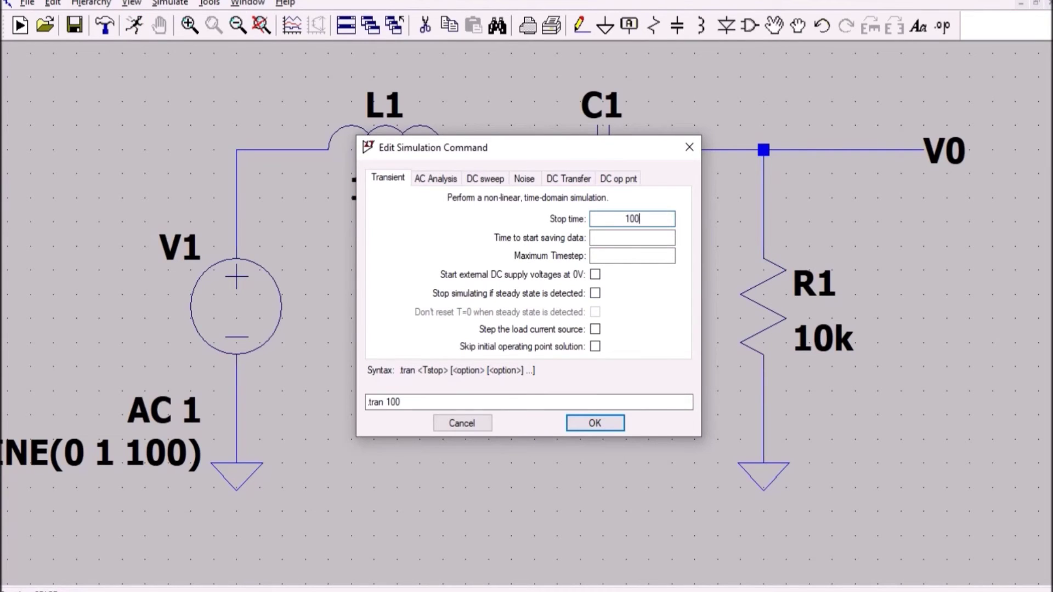
pyautogui.write('m')
pyautogui.press('Return')
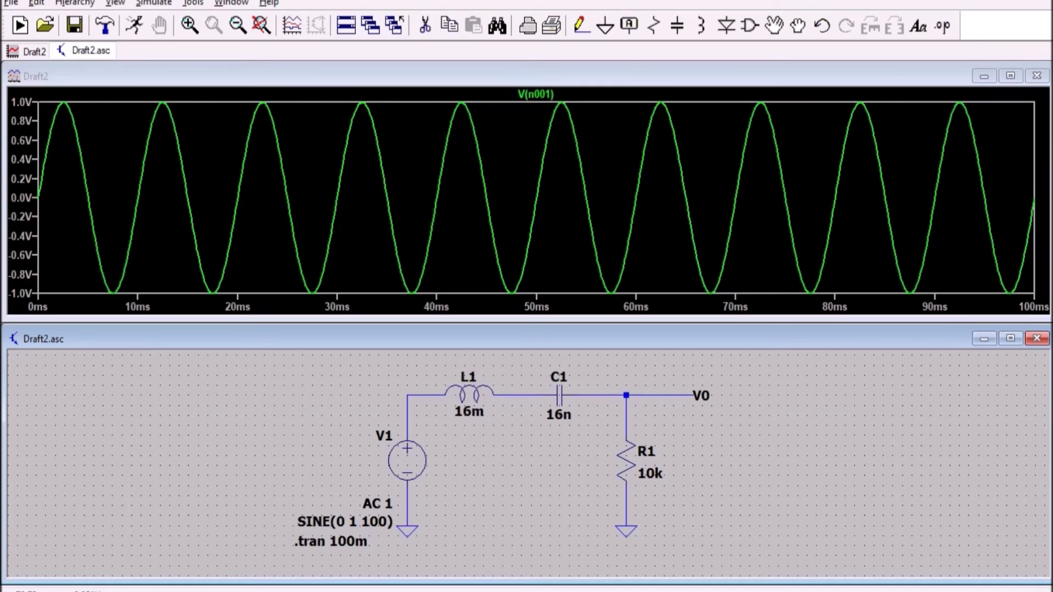
pyautogui.click(685, 395)
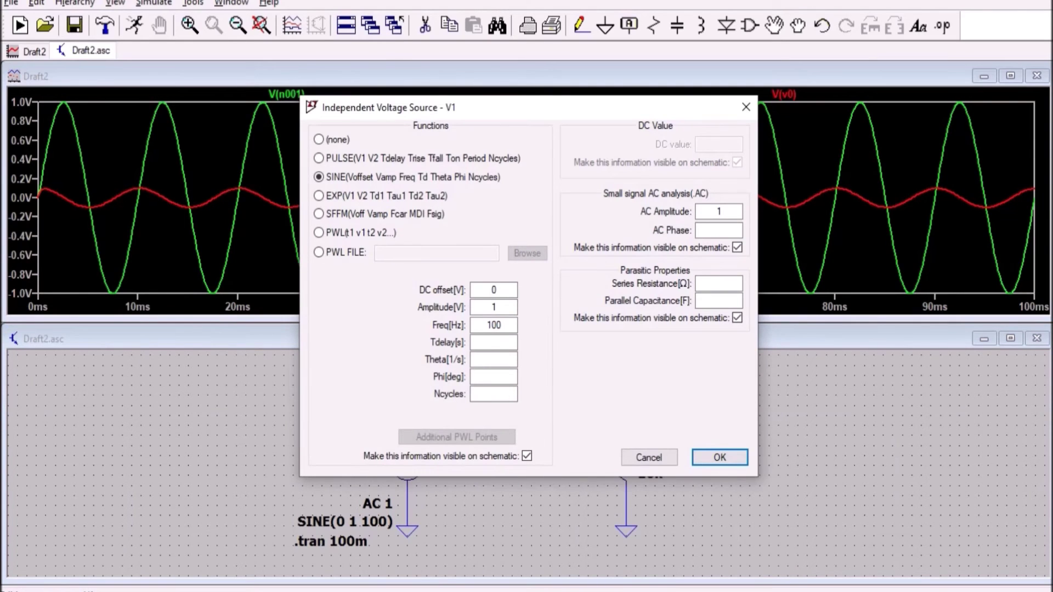
# Set V1's sine frequency to 1k and rerun the transient simulation
pyautogui.doubleClick(493, 325)
pyautogui.write('1k')
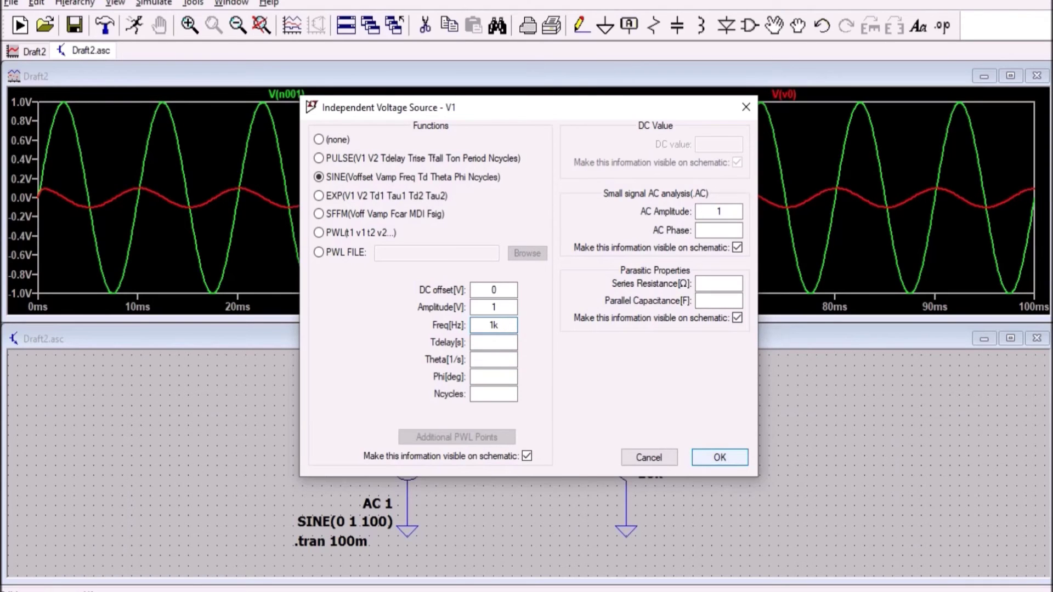
pyautogui.press('Return')
pyautogui.click(135, 25)
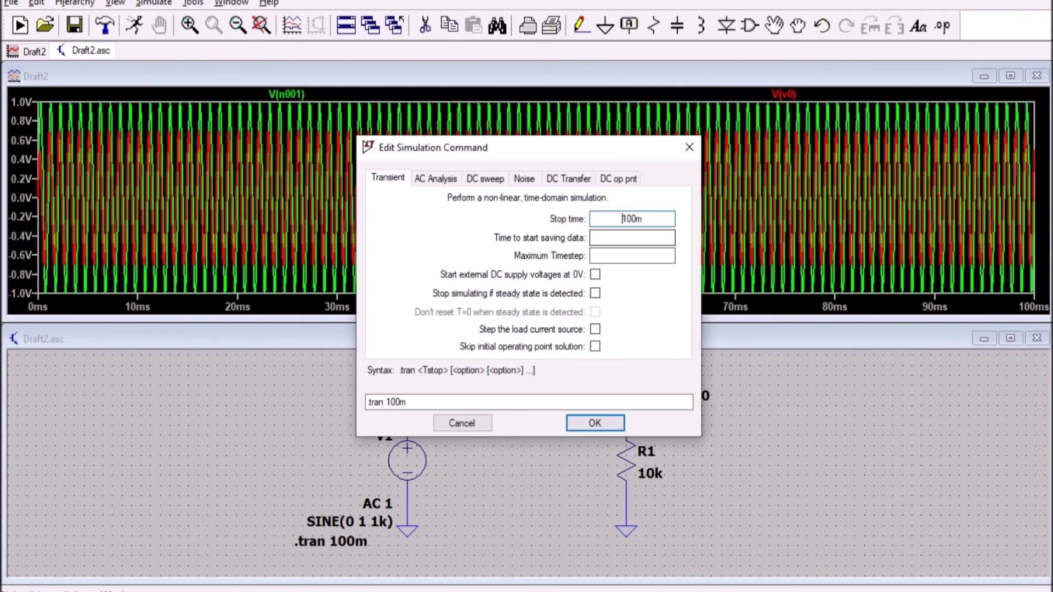
# Set the transient stop time to 10m and rerun the simulation
pyautogui.write('100m')
pyautogui.press('Return')
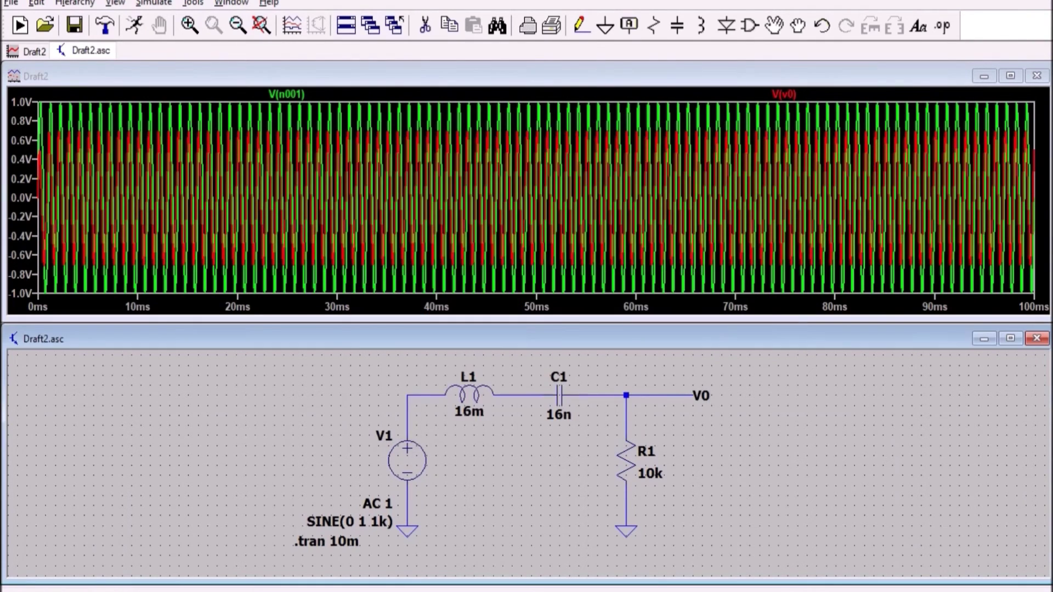
pyautogui.click(135, 25)
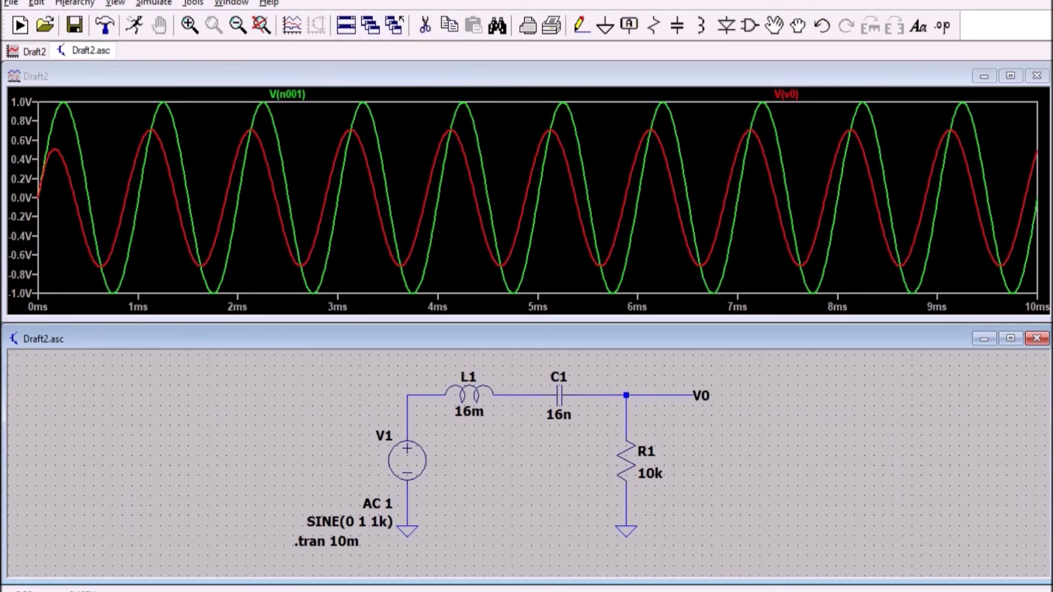
# Measure the V(v0) peak just after 5 ms with a cursor, closing the readout when done
pyautogui.click(786, 95)
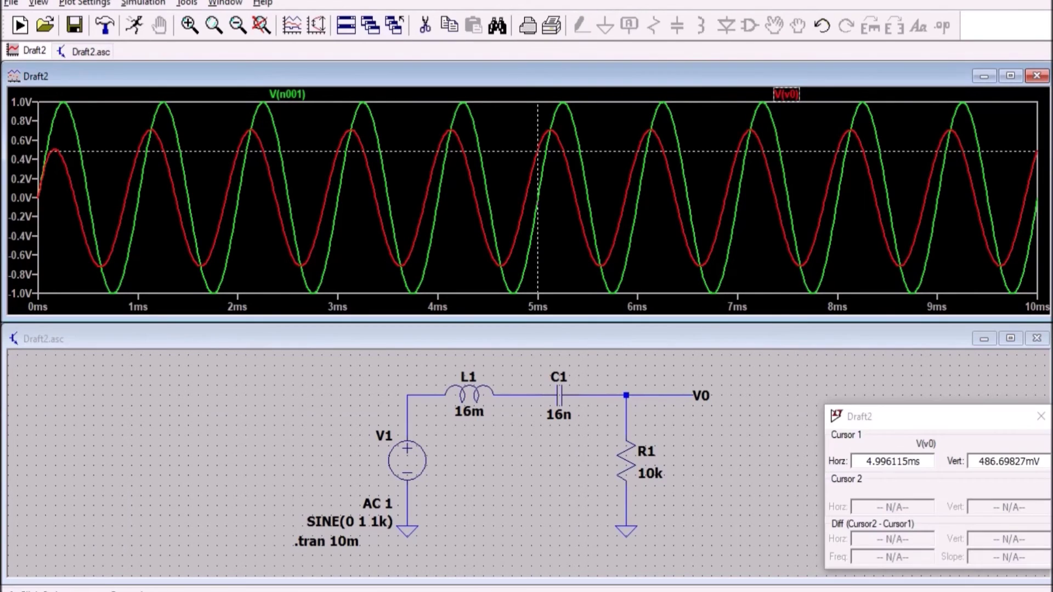
pyautogui.moveTo(538, 151); pyautogui.dragTo(550, 130)
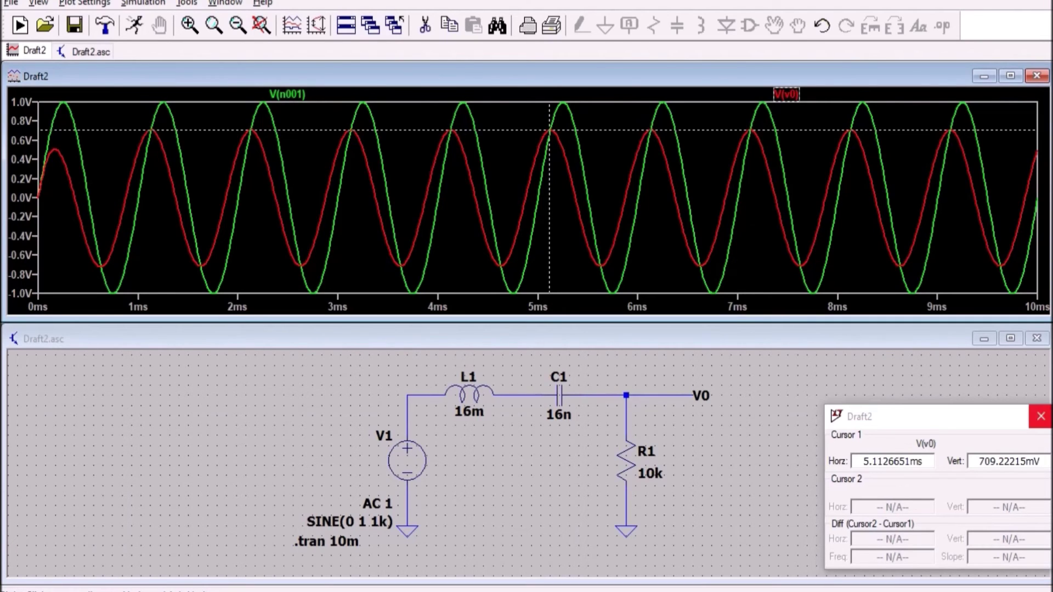
pyautogui.click(1041, 416)
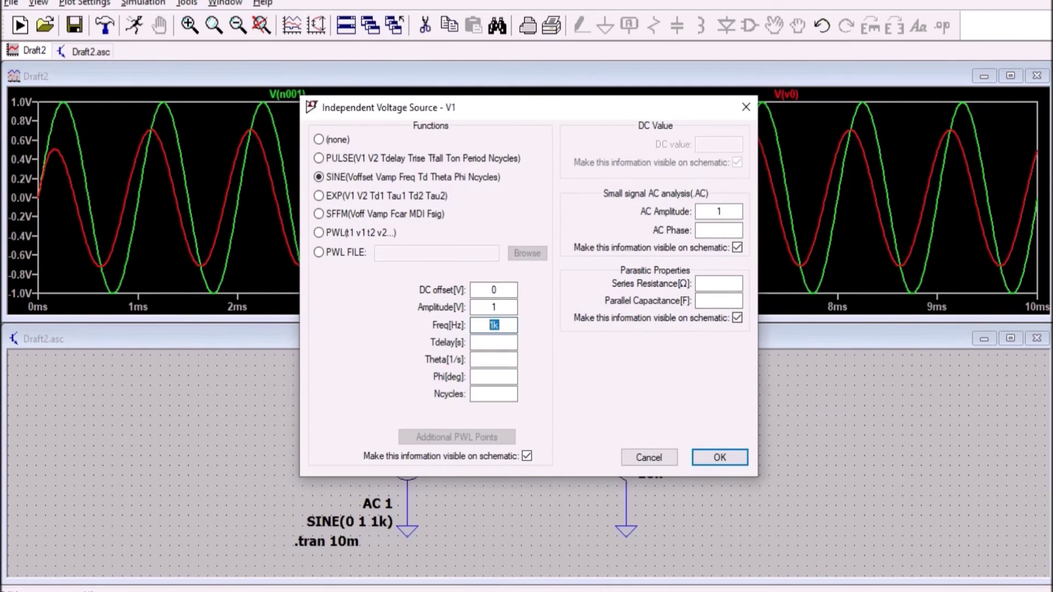
# Set V1's sine frequency to 10k and rerun the transient simulation
pyautogui.write('10')
pyautogui.press('Return')
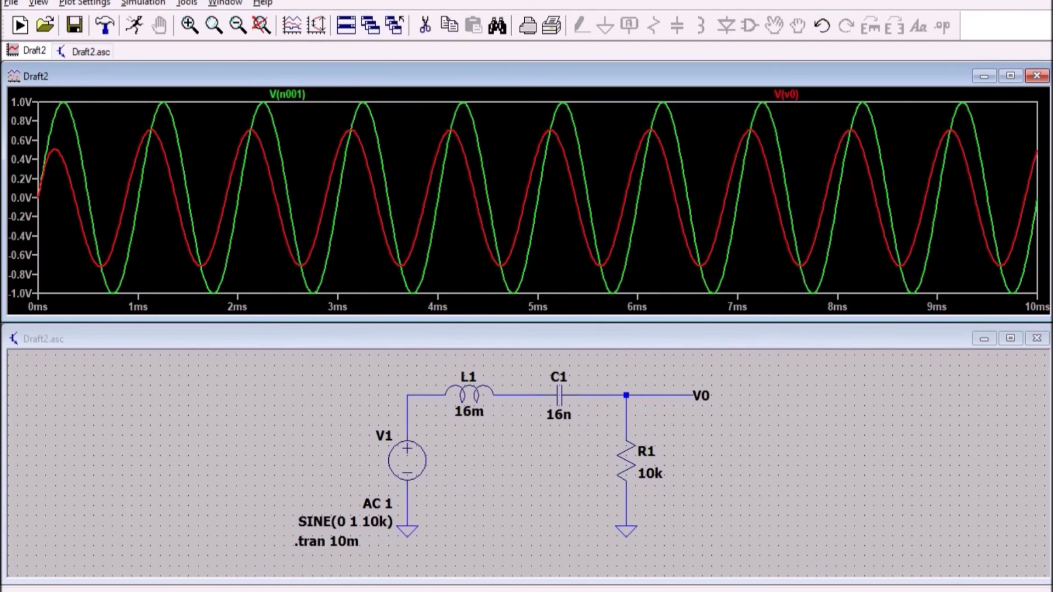
pyautogui.click(134, 25)
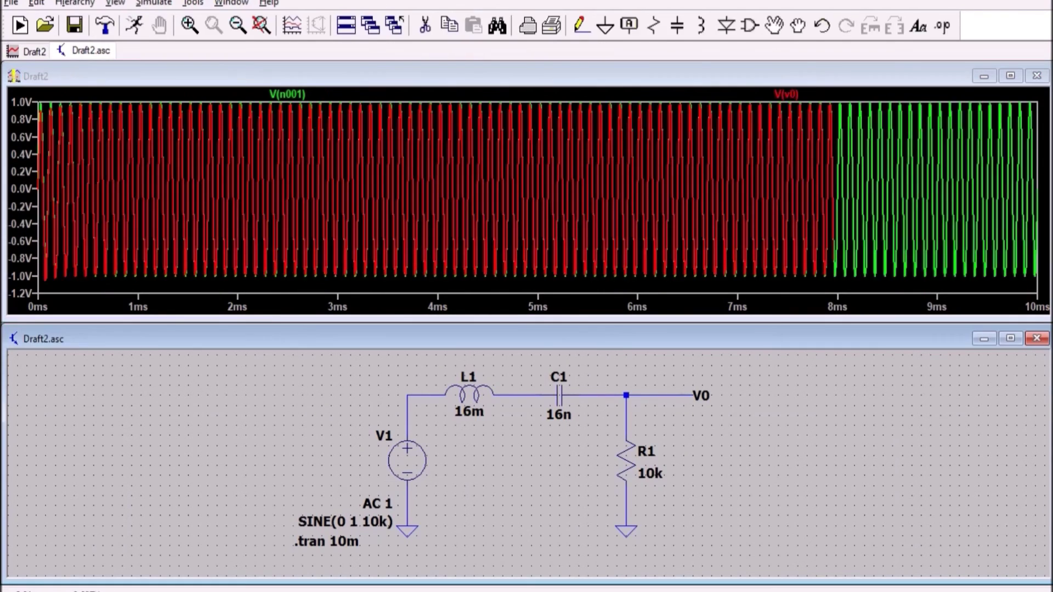
# Shorten the transient stop time to 1m and update the waveform plot
pyautogui.rightClick(328, 542)
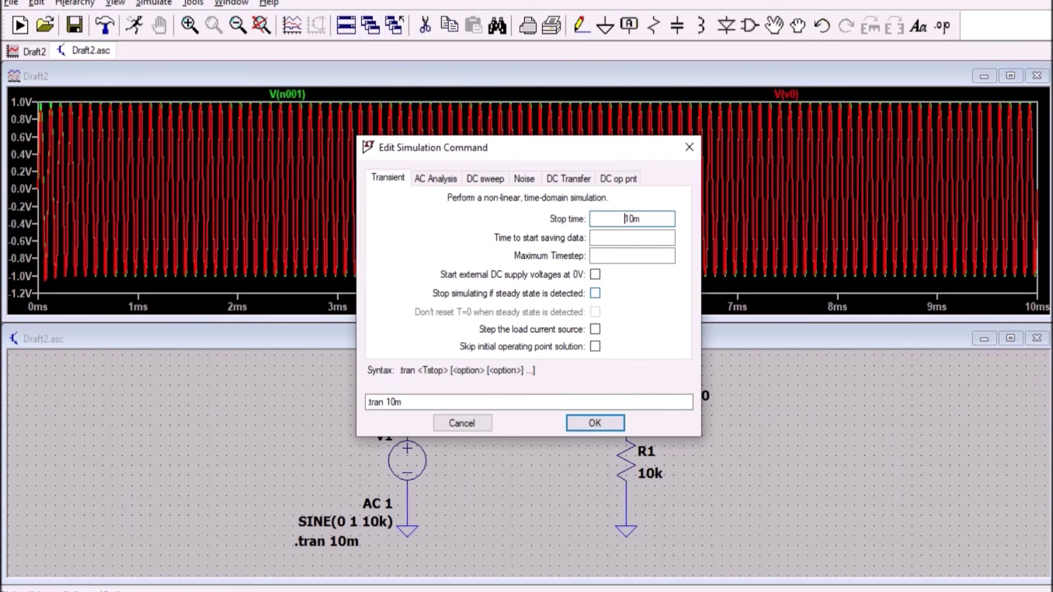
pyautogui.press('Right')
pyautogui.press('Delete')
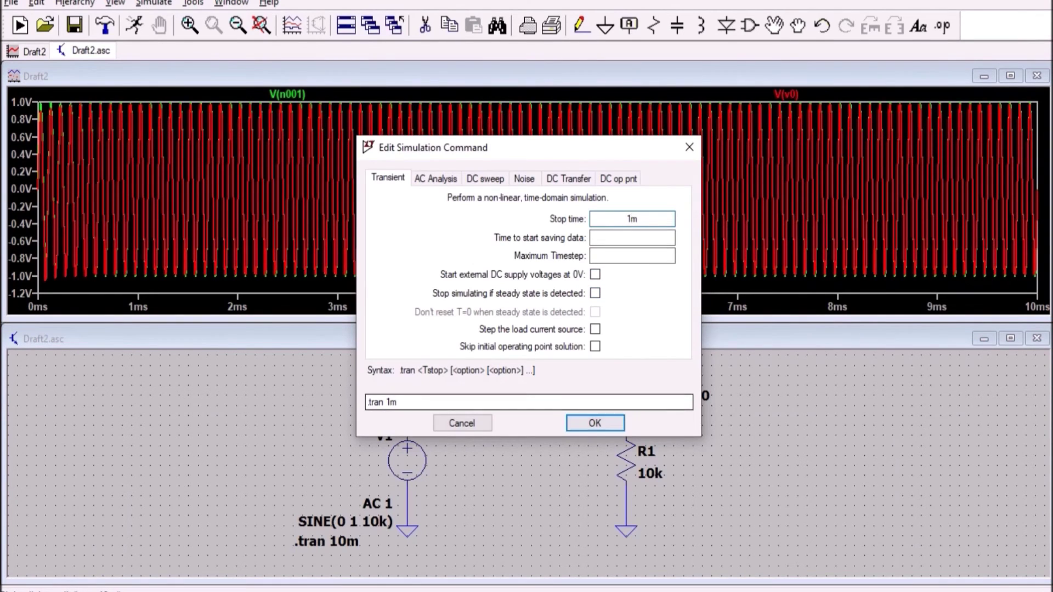
pyautogui.press('Return')
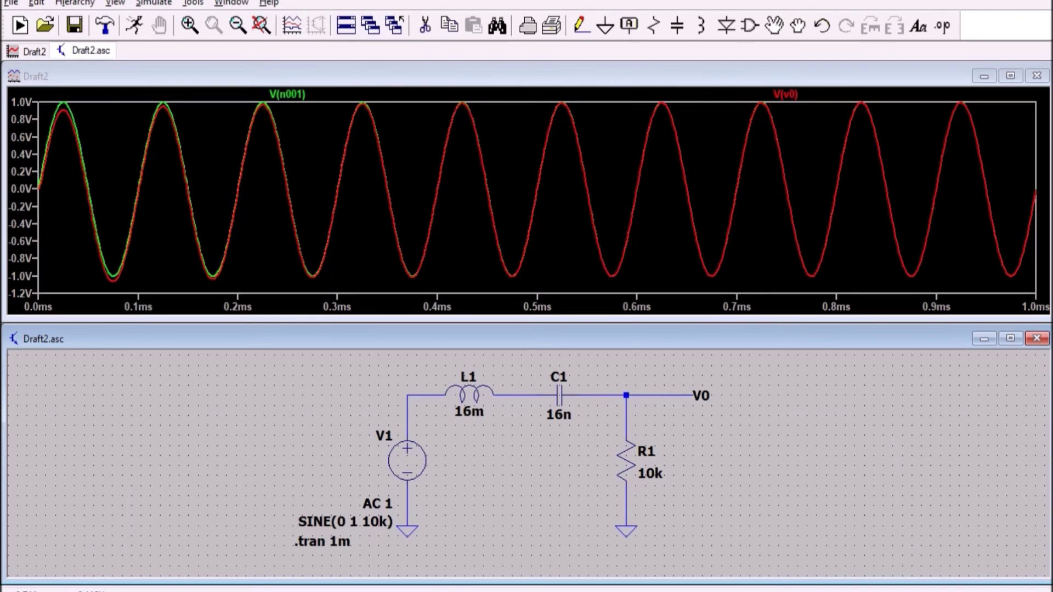
# Measure the V(v0) peak between 0.4 ms and 0.5 ms with a cursor, closing the readout when done
pyautogui.click(786, 95)
pyautogui.moveTo(536, 192); pyautogui.dragTo(461, 103)
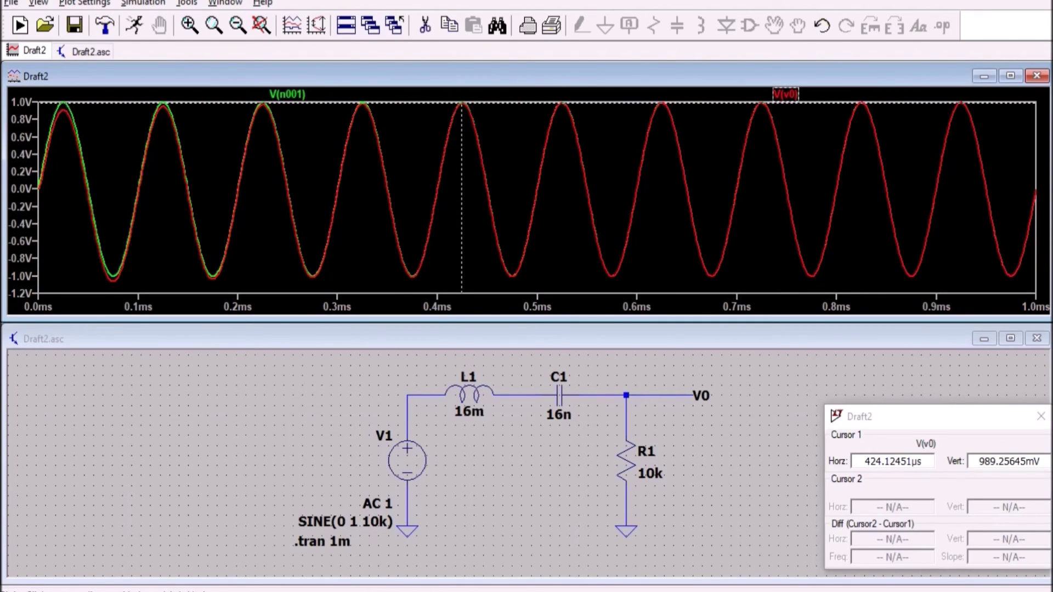
pyautogui.click(1041, 417)
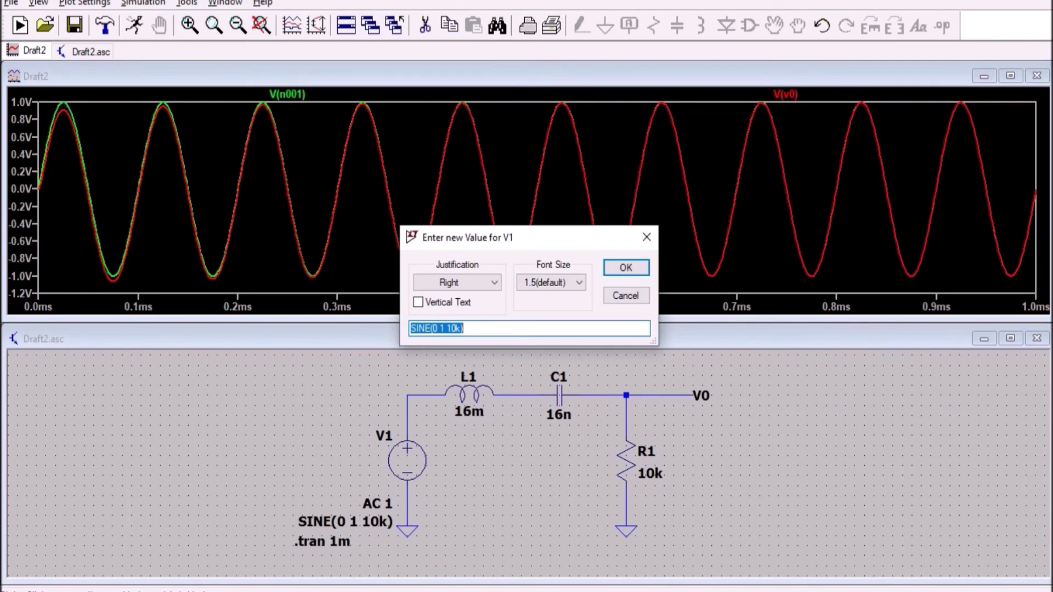
# Set V1's sine frequency to 100k and rerun the transient simulation
pyautogui.click(647, 237)
pyautogui.rightClick(407, 461)
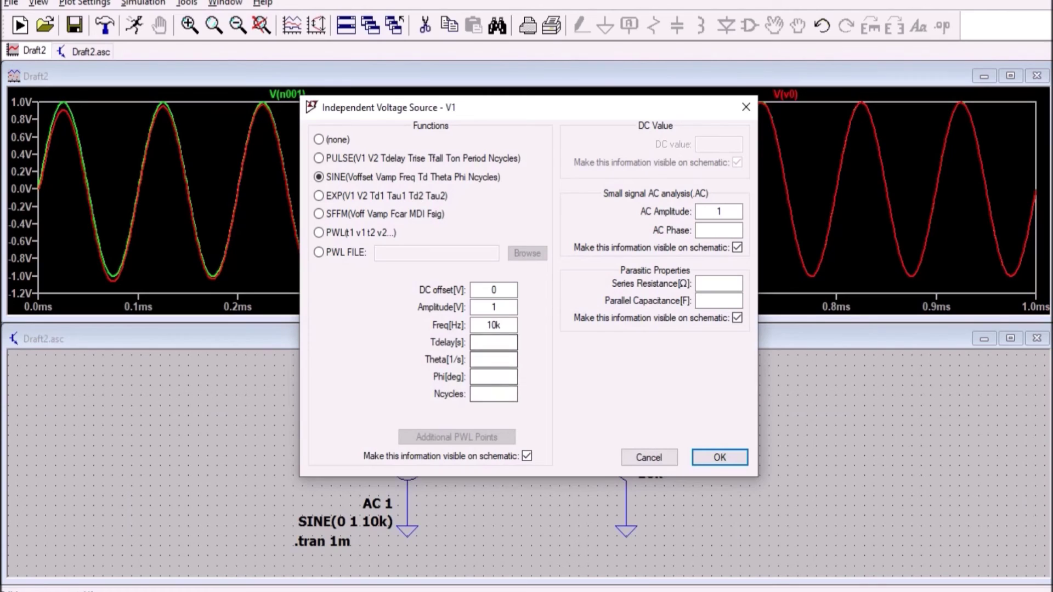
pyautogui.hotkey('shift', 'Tab')
pyautogui.write('100k')
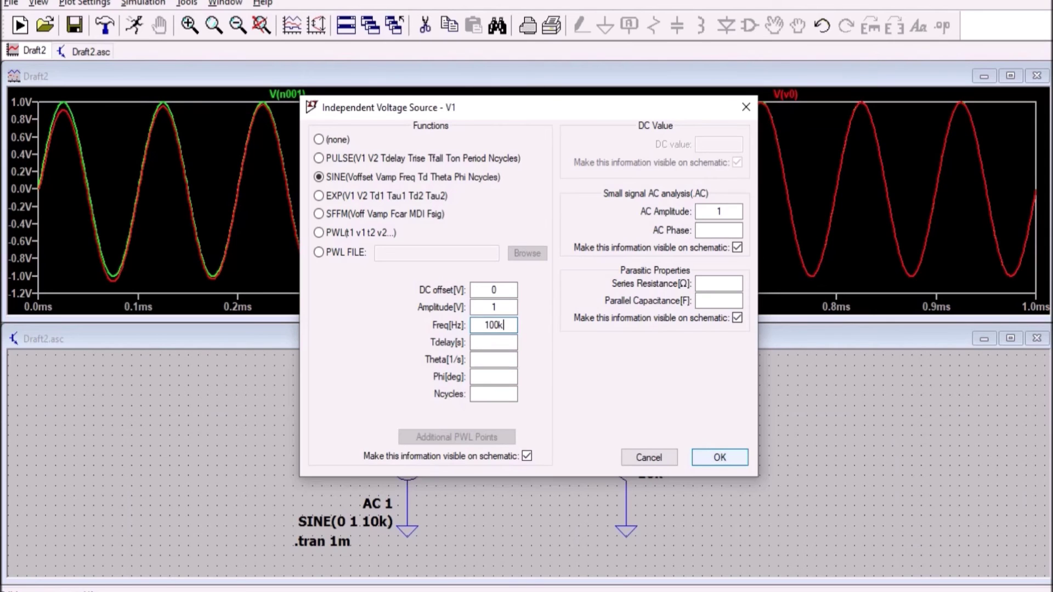
pyautogui.press('Return')
pyautogui.click(135, 24)
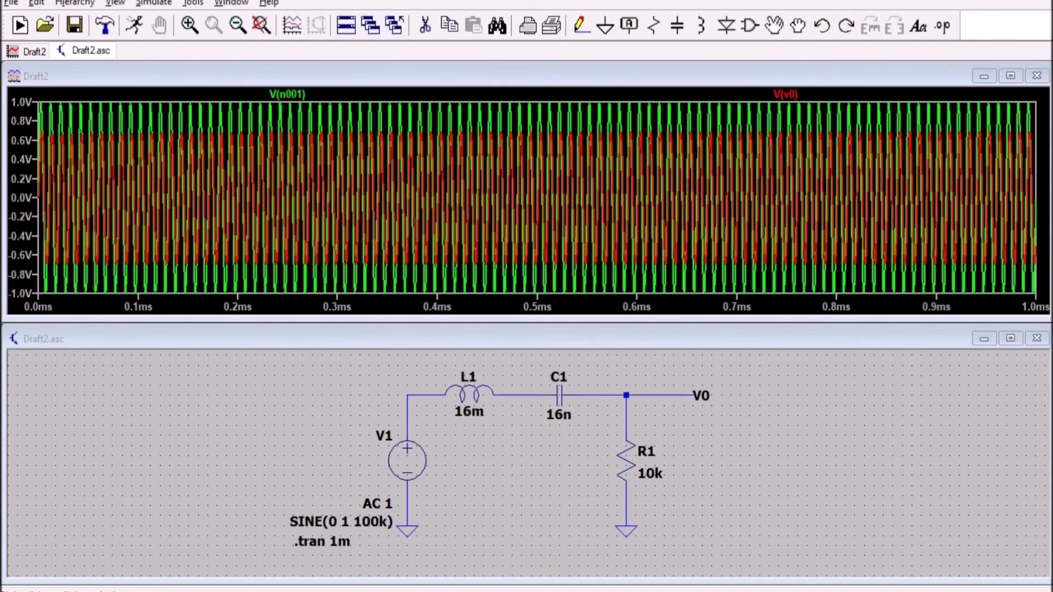
# Set the transient stop time to 100u and rerun the simulation
pyautogui.rightClick(322, 542)
pyautogui.doubleClick(628, 219)
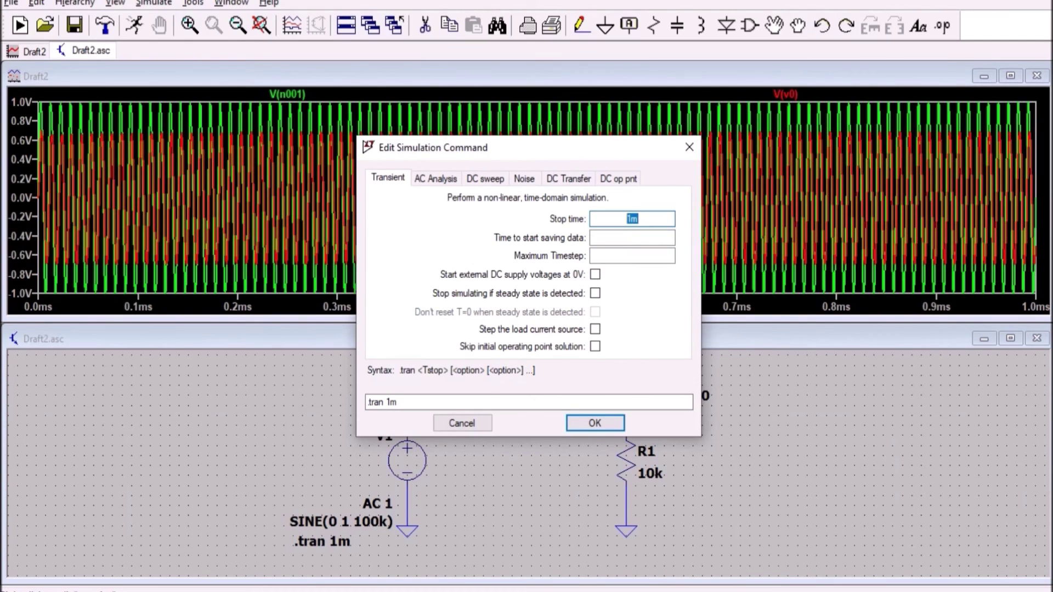
pyautogui.write('10u')
pyautogui.press('BackSpace')
pyautogui.write('0u')
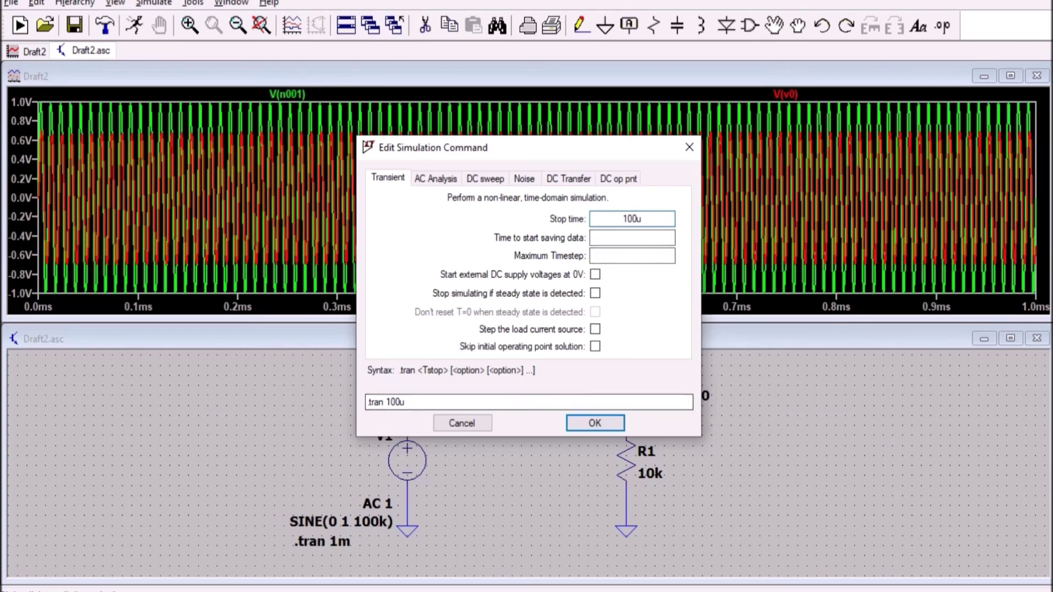
pyautogui.press('Return')
pyautogui.click(20, 26)
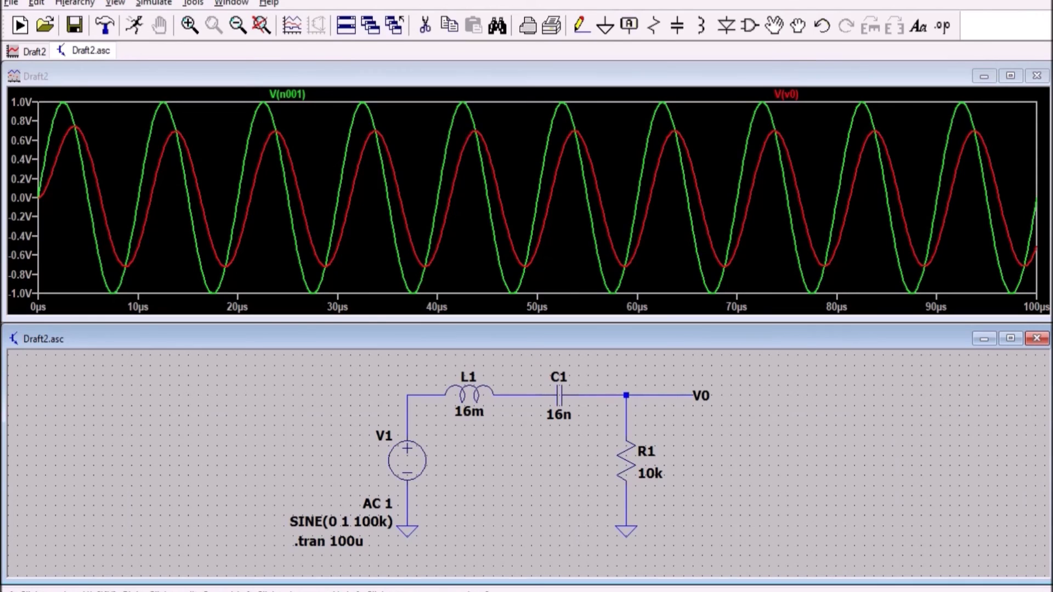
# Measure the V(v0) peak between 50 µs and 60 µs with a cursor, closing the readout when done
pyautogui.click(786, 94)
pyautogui.moveTo(537, 247); pyautogui.dragTo(575, 130)
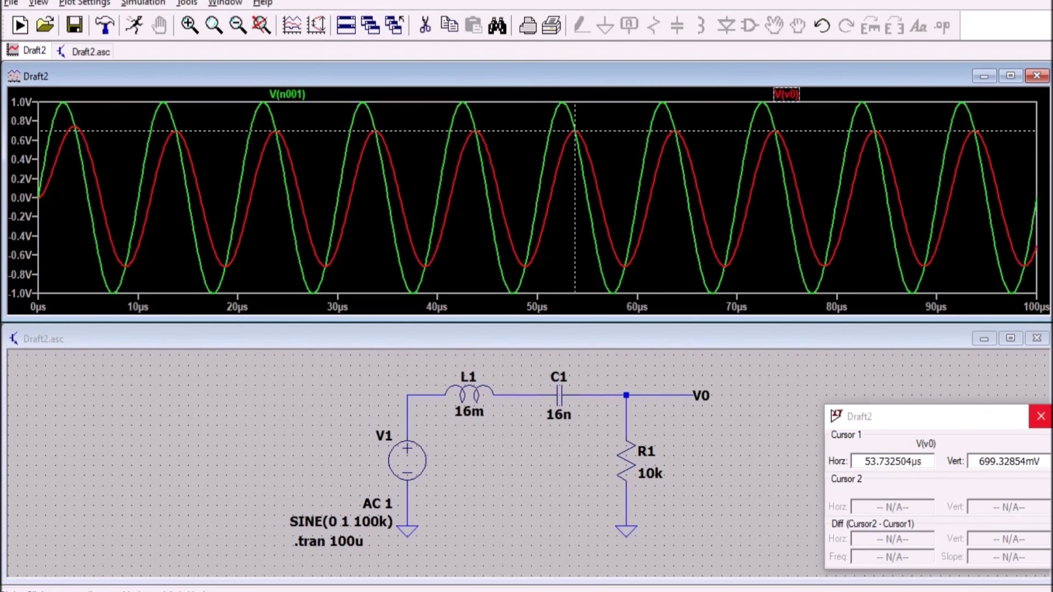
pyautogui.click(1041, 416)
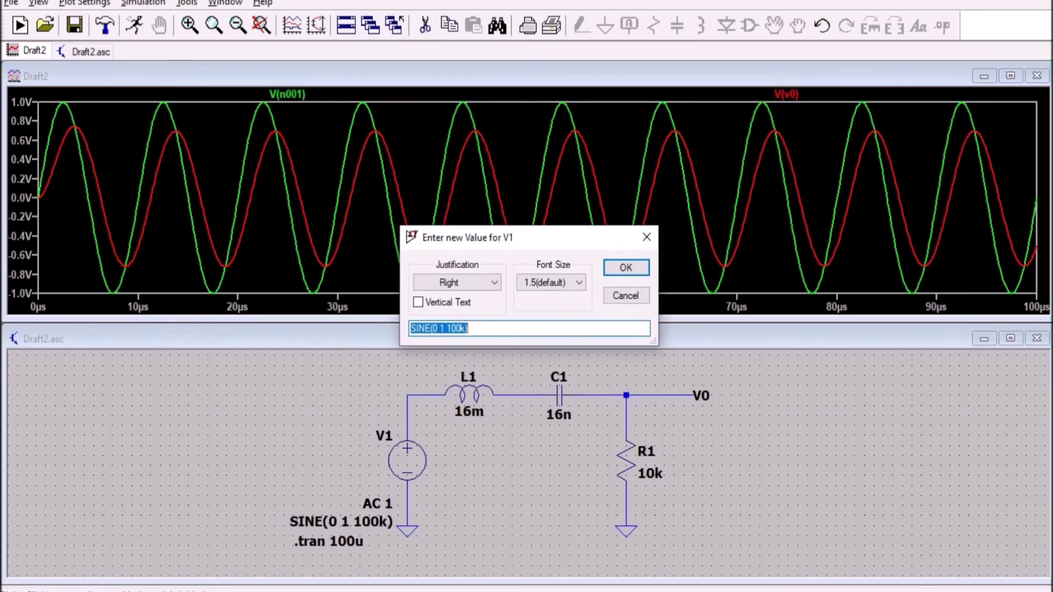
# Set V1's sine frequency to 500k and rerun the transient simulation
pyautogui.click(647, 237)
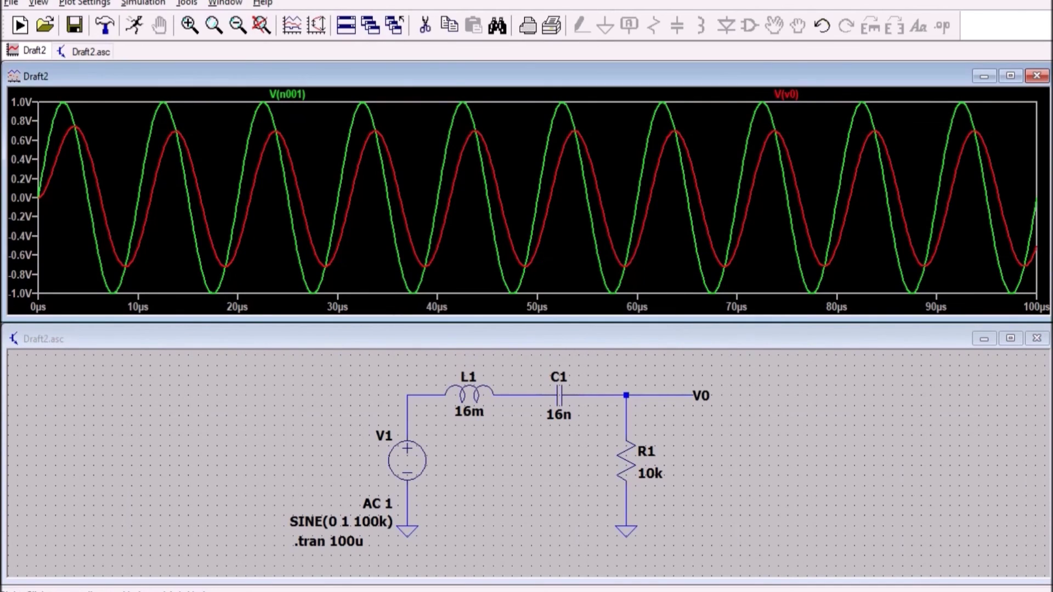
pyautogui.rightClick(407, 461)
pyautogui.doubleClick(494, 325)
pyautogui.write('500k')
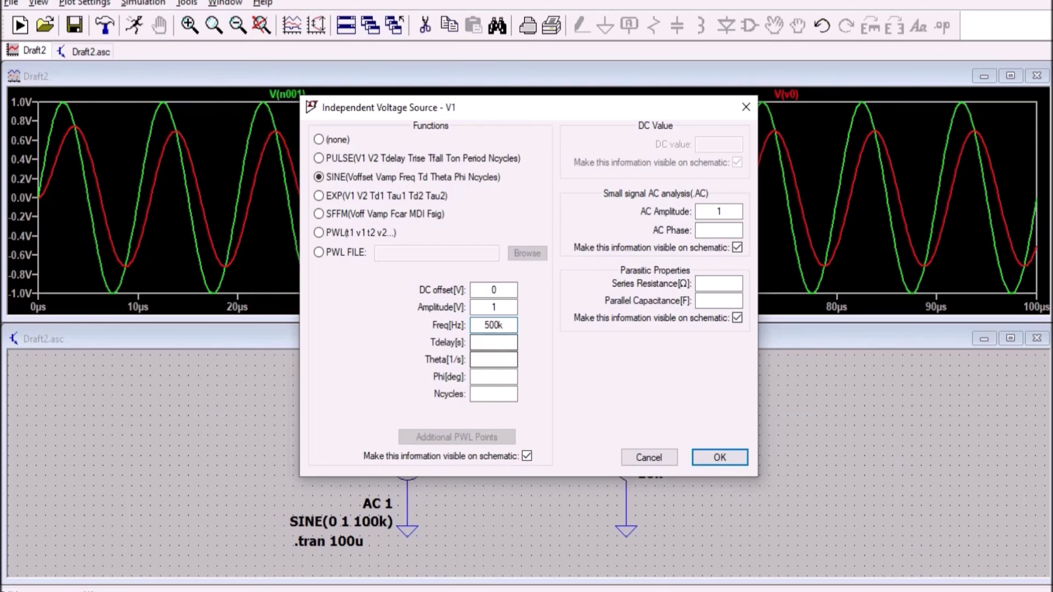
pyautogui.click(719, 457)
pyautogui.click(134, 25)
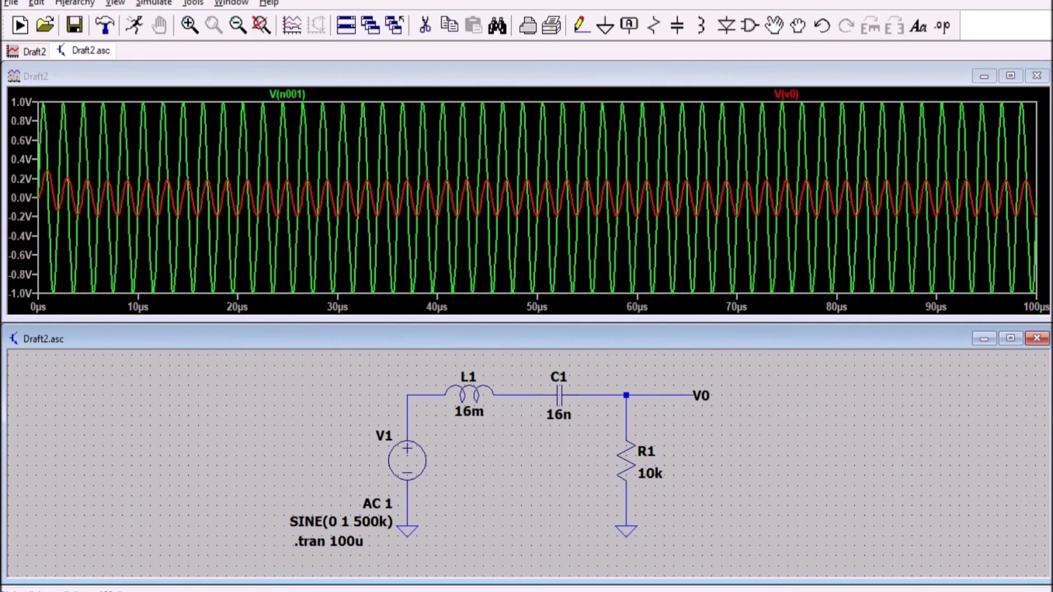
# Shorten the transient stop time to 10u and rerun the simulation
pyautogui.rightClick(328, 541)
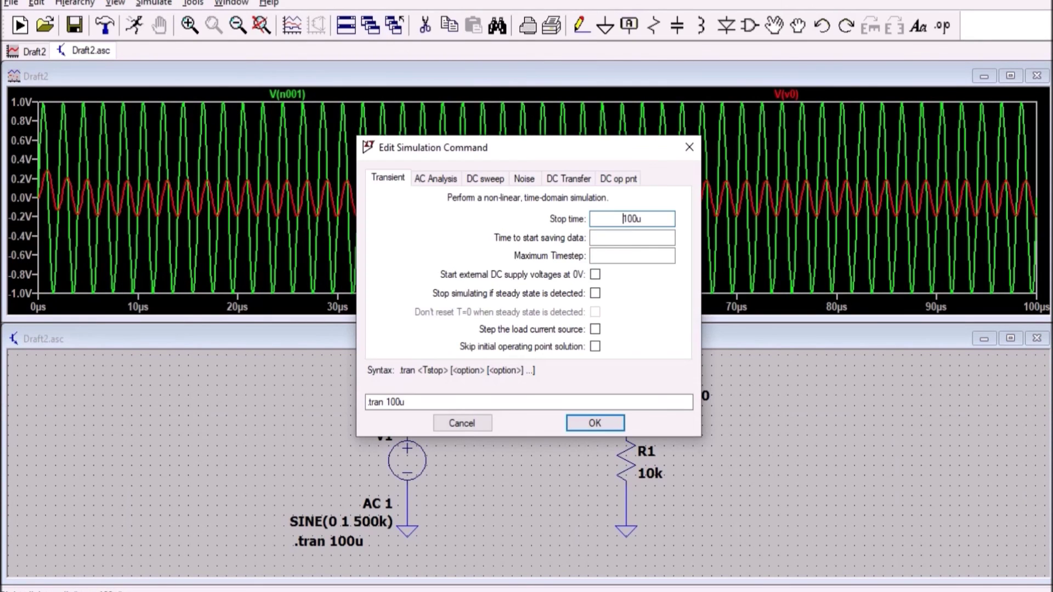
pyautogui.click(634, 218)
pyautogui.press('BackSpace')
pyautogui.click(595, 423)
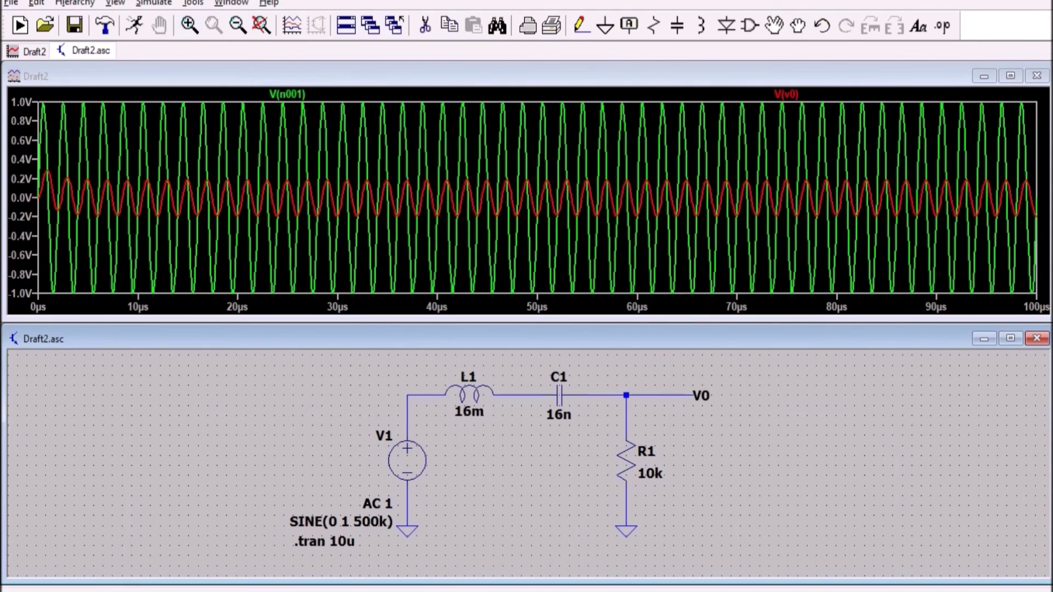
pyautogui.click(134, 25)
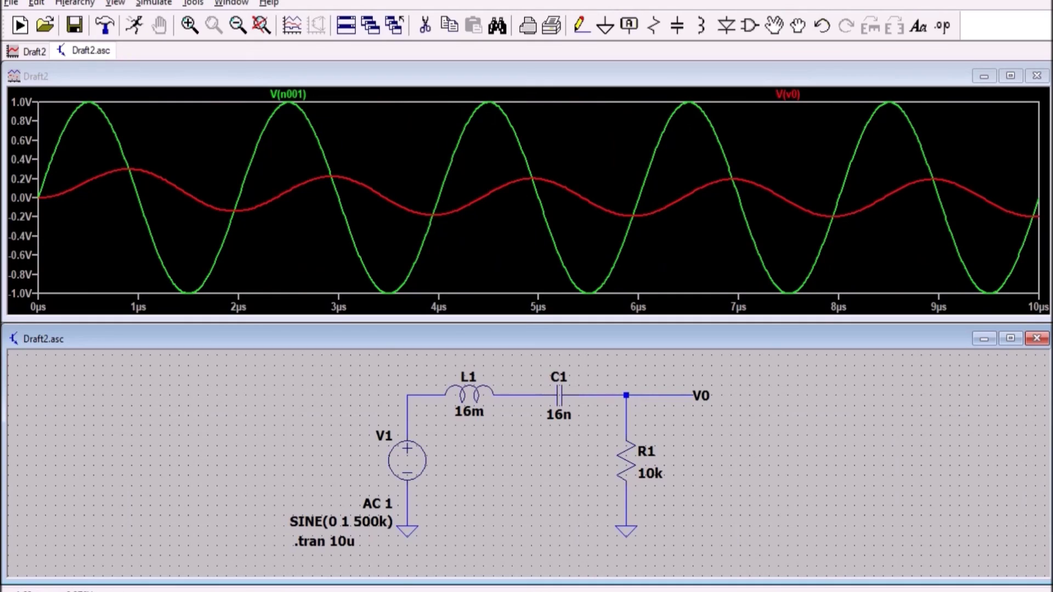